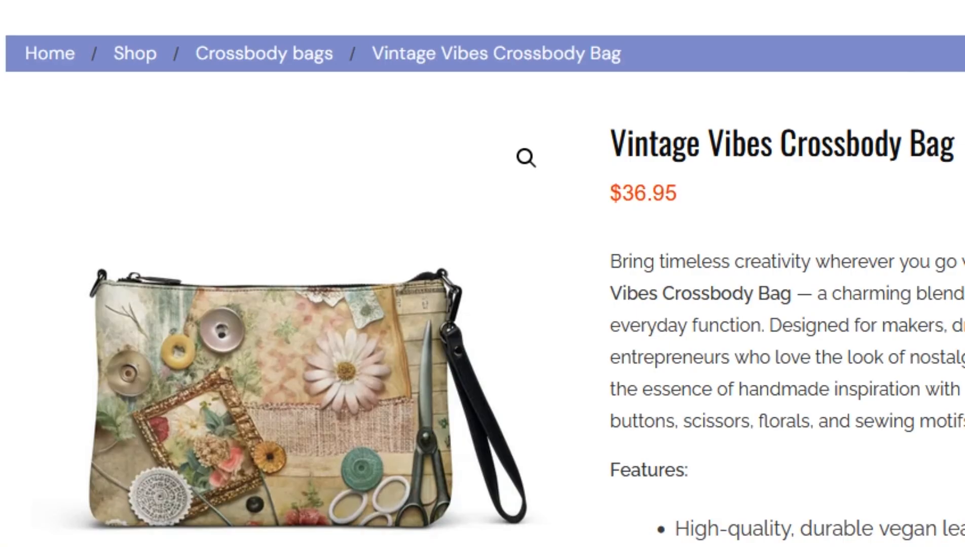
Copy the web address of the Vintage Vibes Crossbody Bag product page
scroll(483, 274, "up", 2)
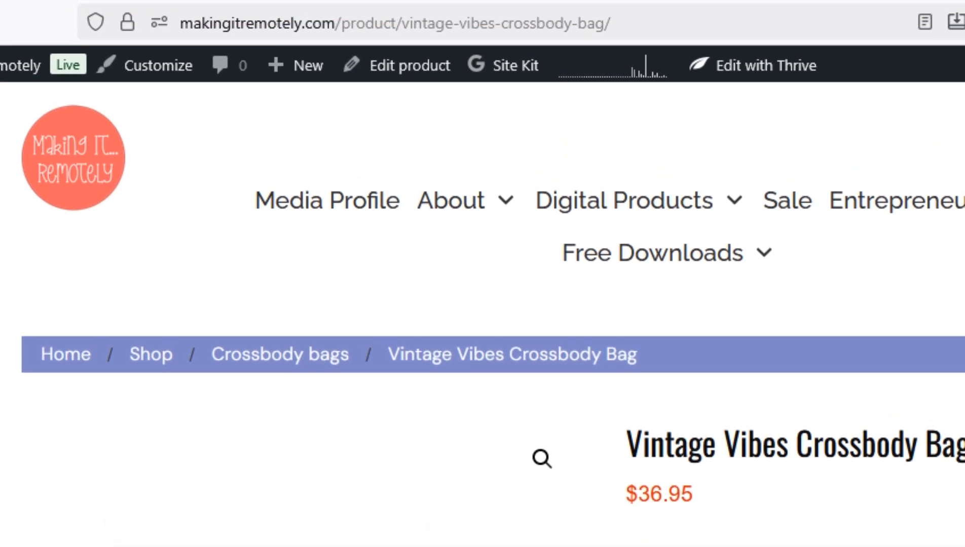
left_click_drag(614, 23, 119, 63)
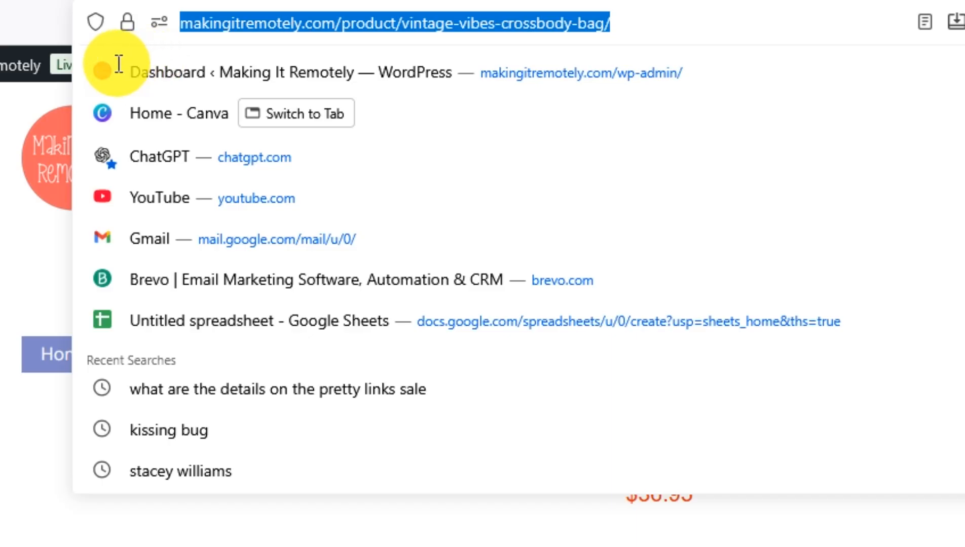
right_click(229, 15)
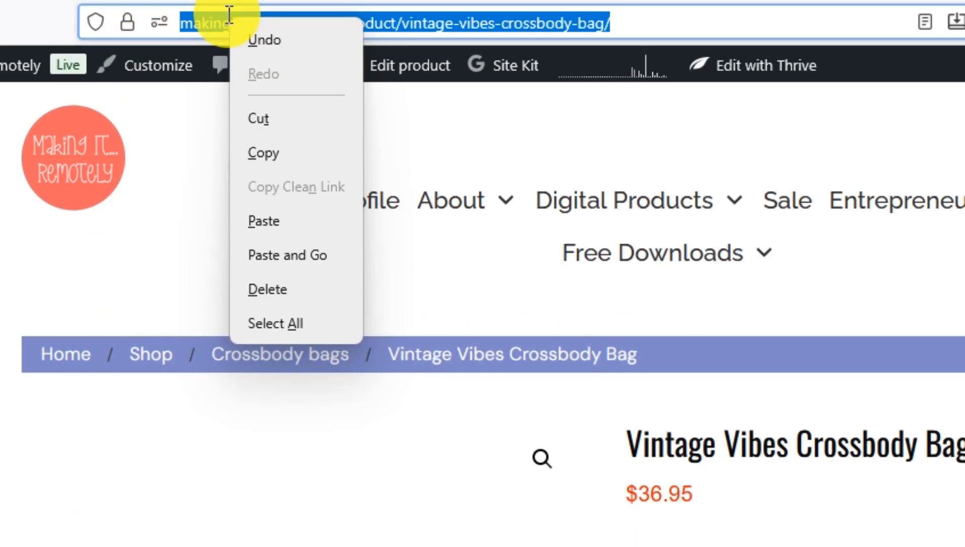
left_click(283, 151)
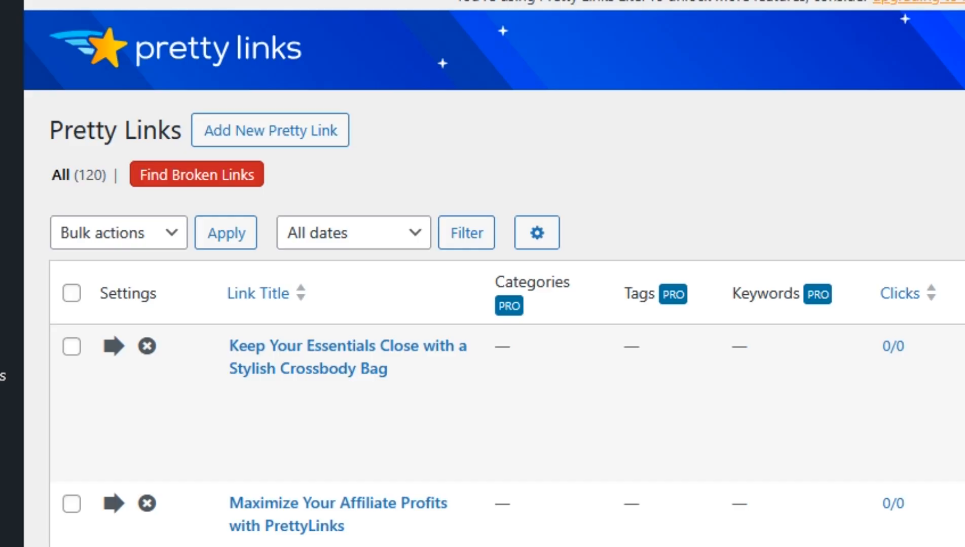
Start a new pretty link with the copied product address as its target URL and 301 (Permanent) as its redirection
left_click(307, 133)
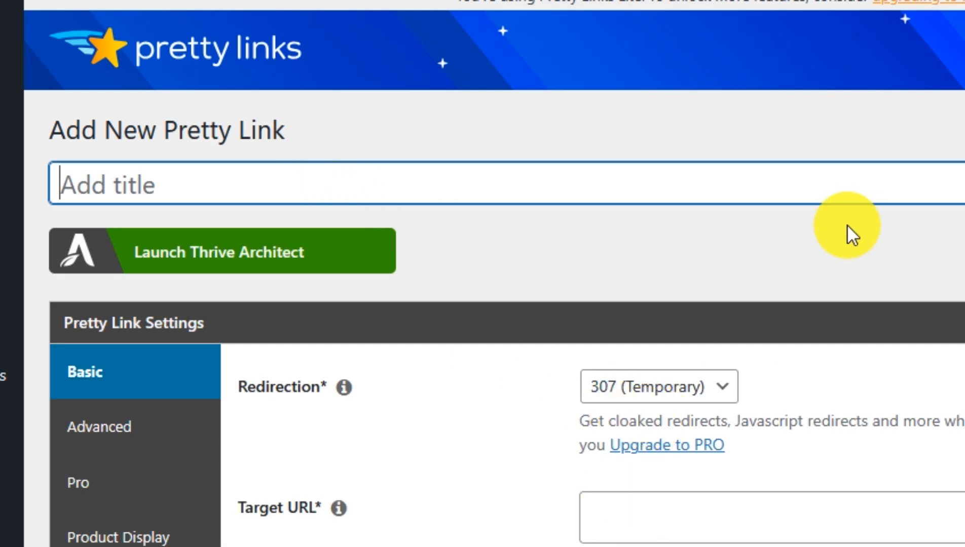
left_click(633, 1)
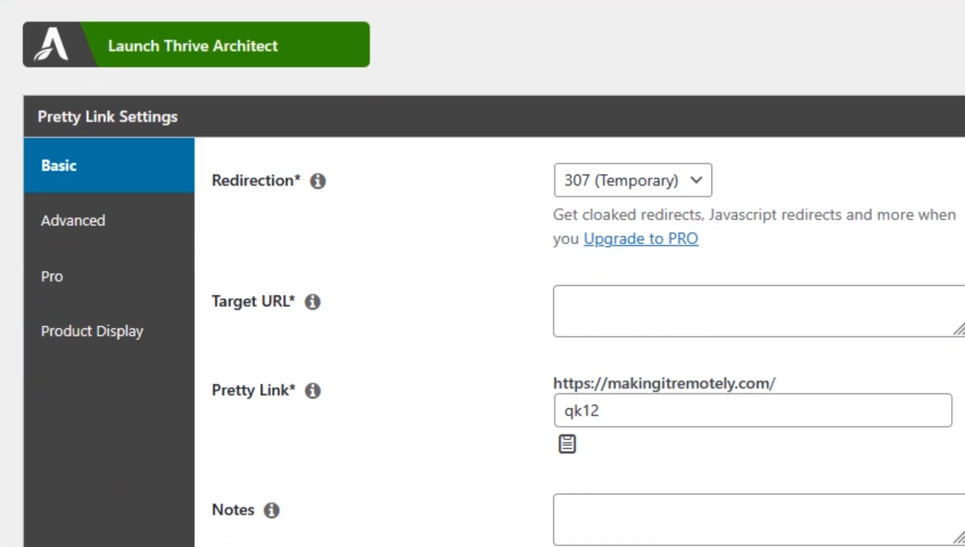
left_click(727, 291)
key("ctrl+v")
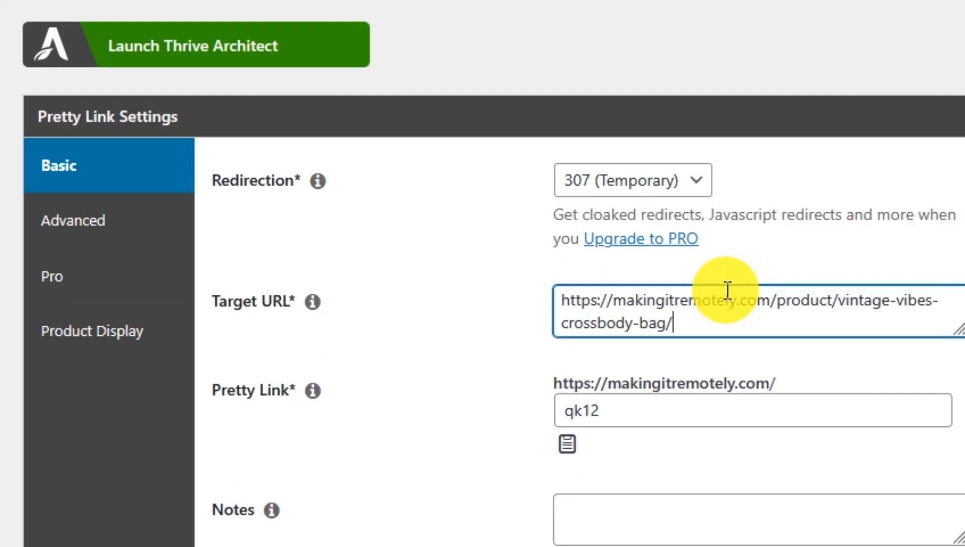
left_click(615, 187)
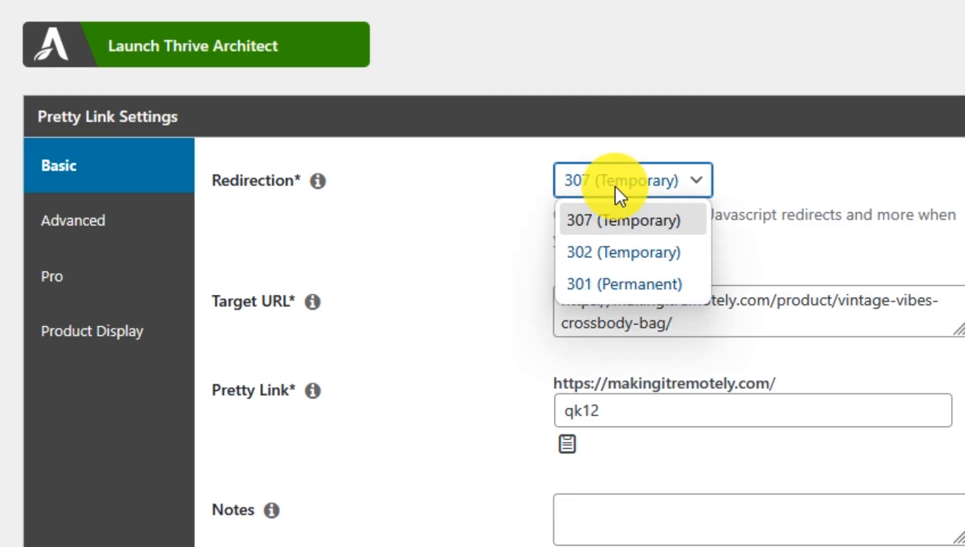
left_click(605, 282)
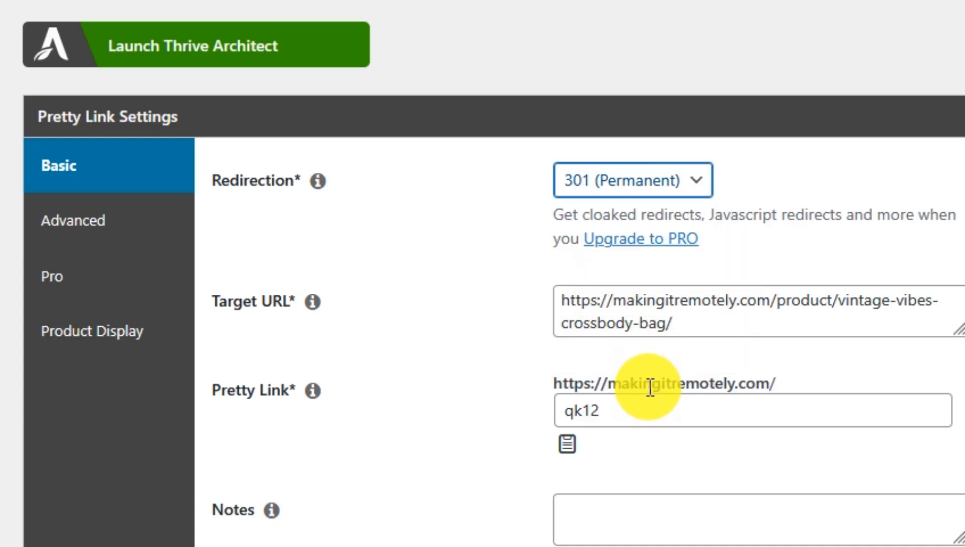
Replace the generated pretty link slug with "vintage-vibes-cross"
left_click(630, 401)
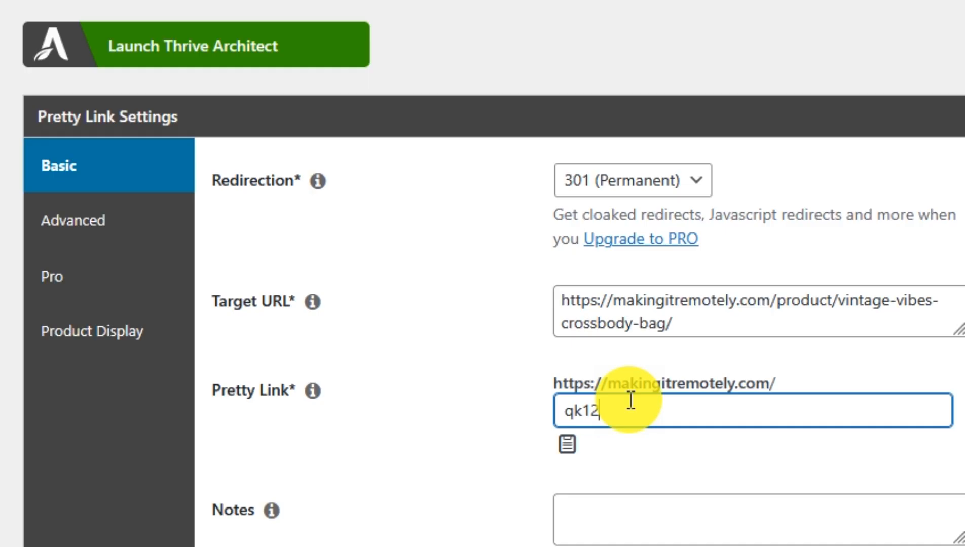
key("BackSpace")
key("BackSpace")
key("BackSpace")
key("BackSpace")
type("vintage-vibes-cross")
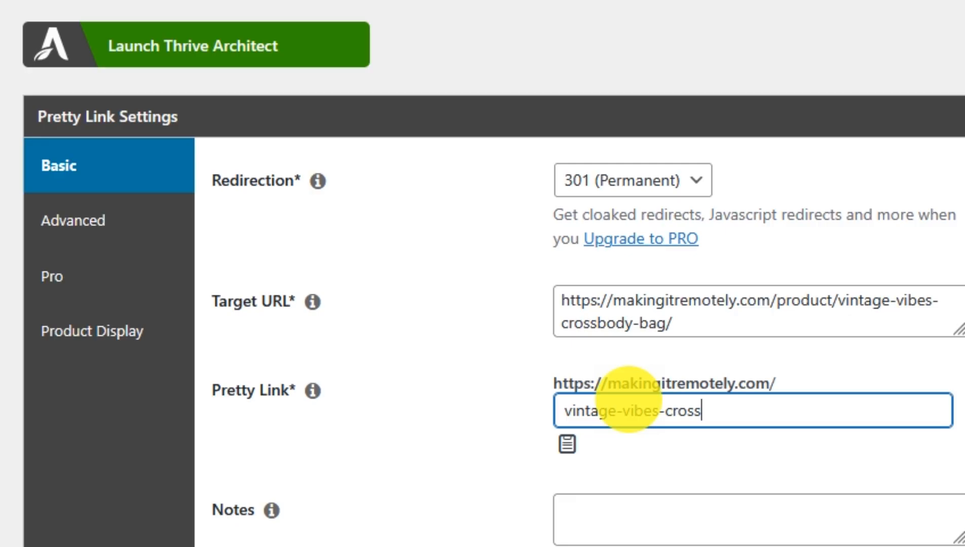
Copy the name "Vintage Vibes Crossbody Bag" from the product page into the pretty link's notes
left_click(587, 505)
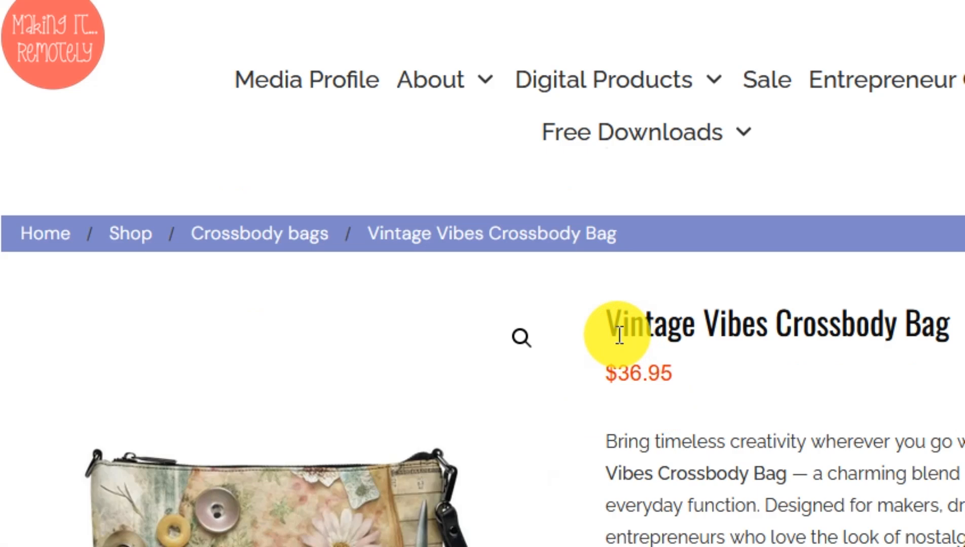
left_click_drag(605, 321, 727, 321)
left_click(729, 321)
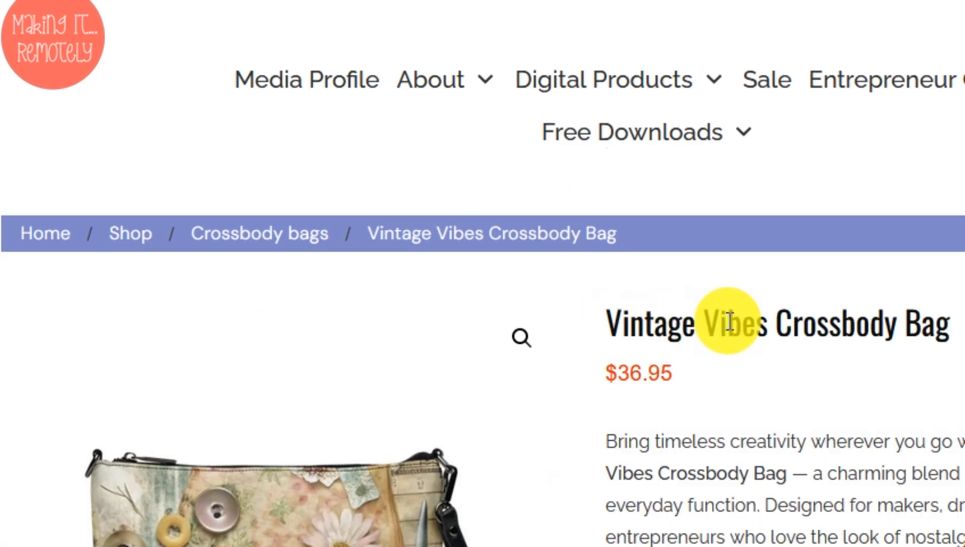
left_click_drag(609, 320, 947, 321)
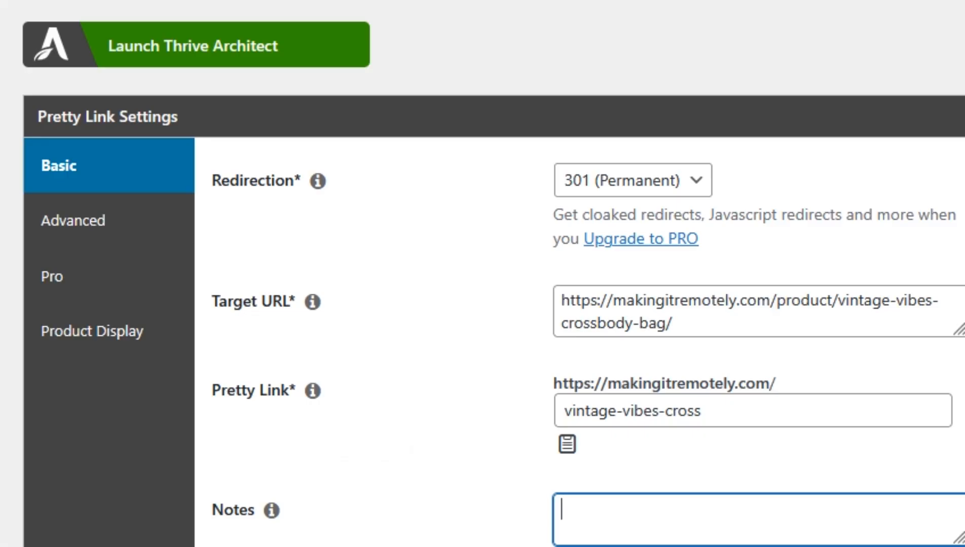
left_click(583, 2)
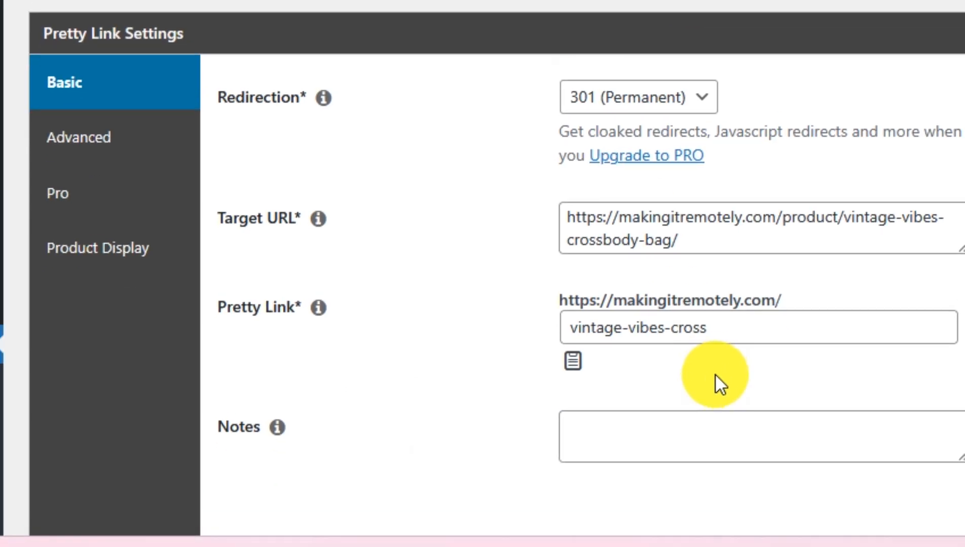
left_click(724, 428)
key("ctrl+v")
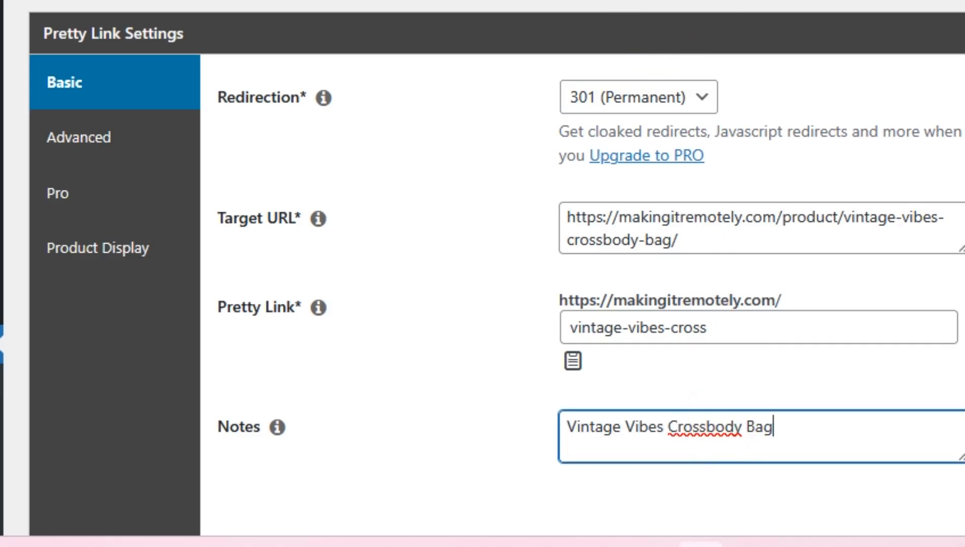
Set the pretty link's title to the copied product name, "Vintage Vibes Crossbody Bag"
scroll(497, 274, "up", 3)
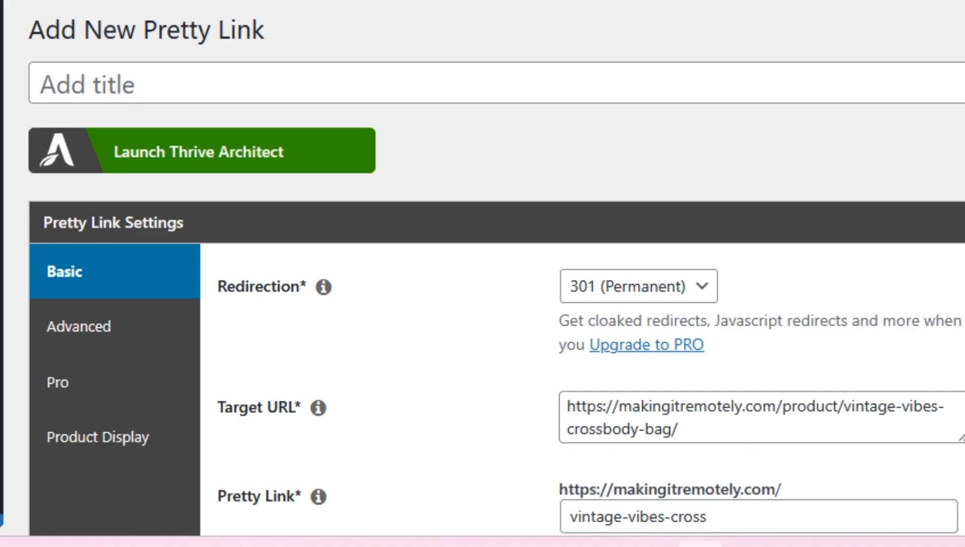
left_click(396, 78)
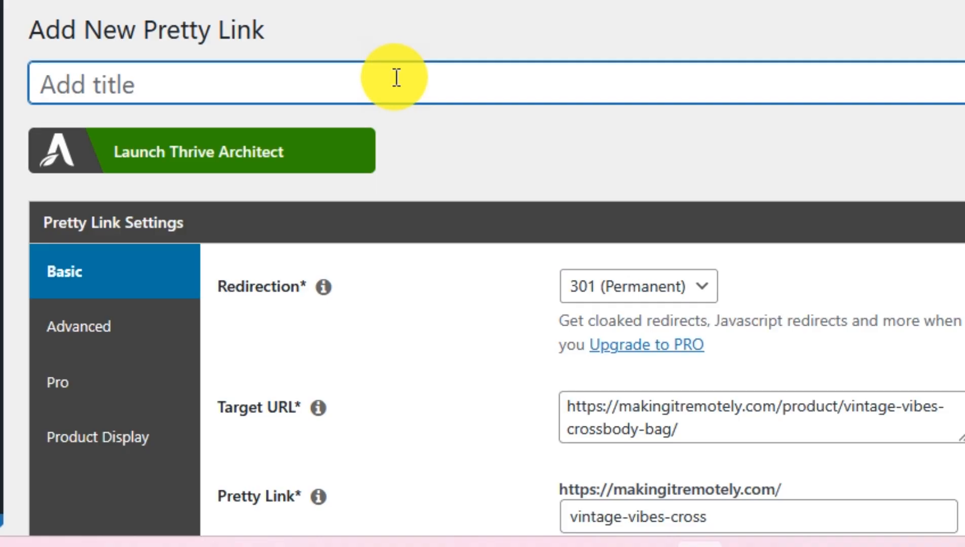
key("ctrl+v")
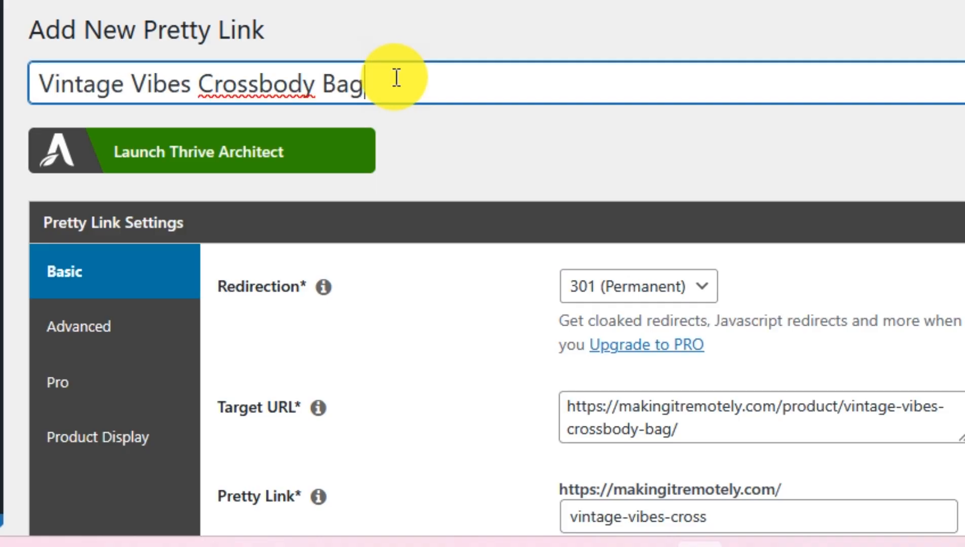
Copy "High-quality, durable vegan leather" from the product page's features and insert it at the start of the link title
left_click(31, 82)
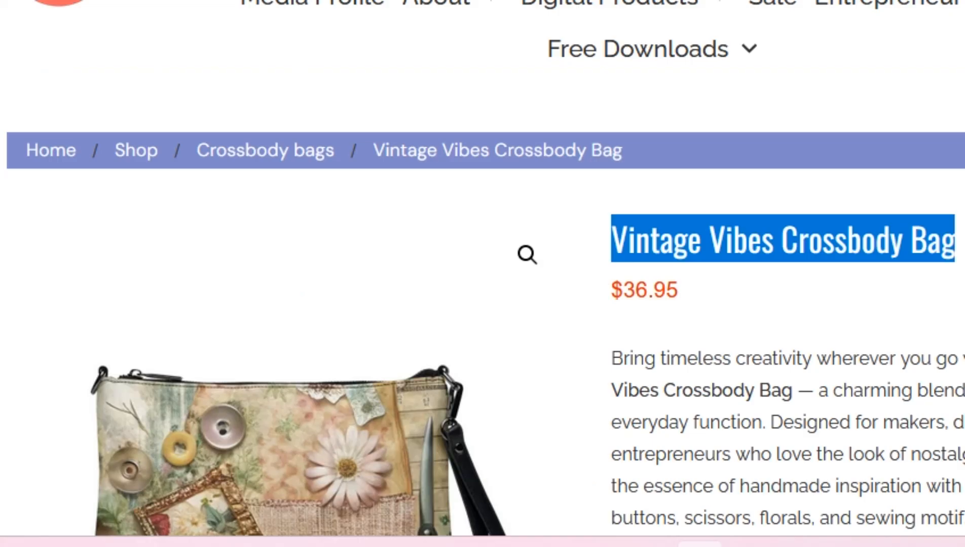
mouse_move(830, 18)
scroll(483, 273, "down", 3)
scroll(483, 274, "down", 2)
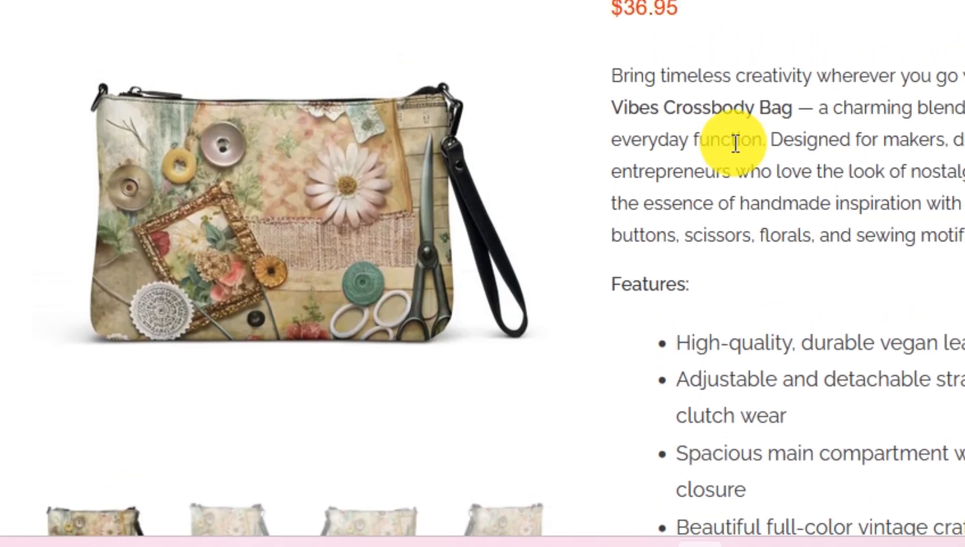
left_click_drag(678, 339, 962, 337)
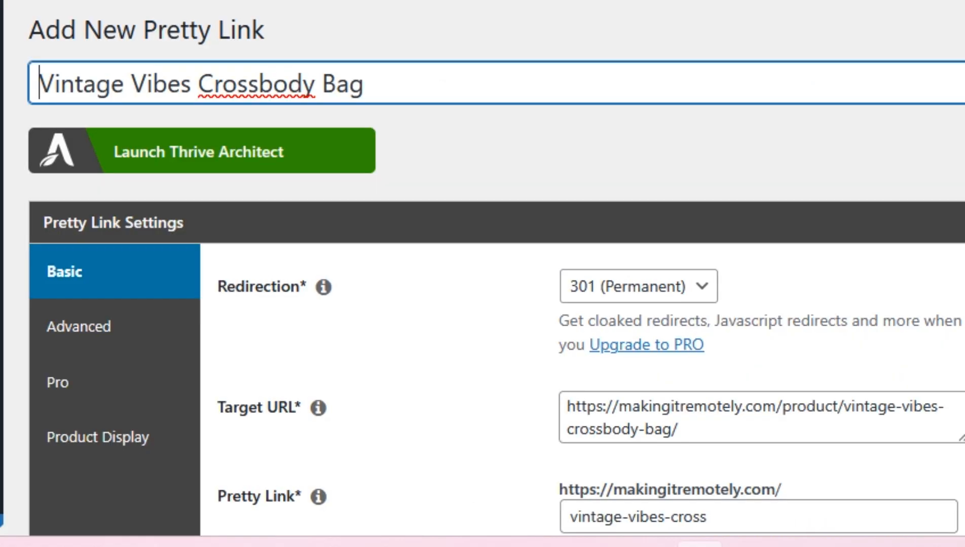
type("High-quality, durable vegan leather")
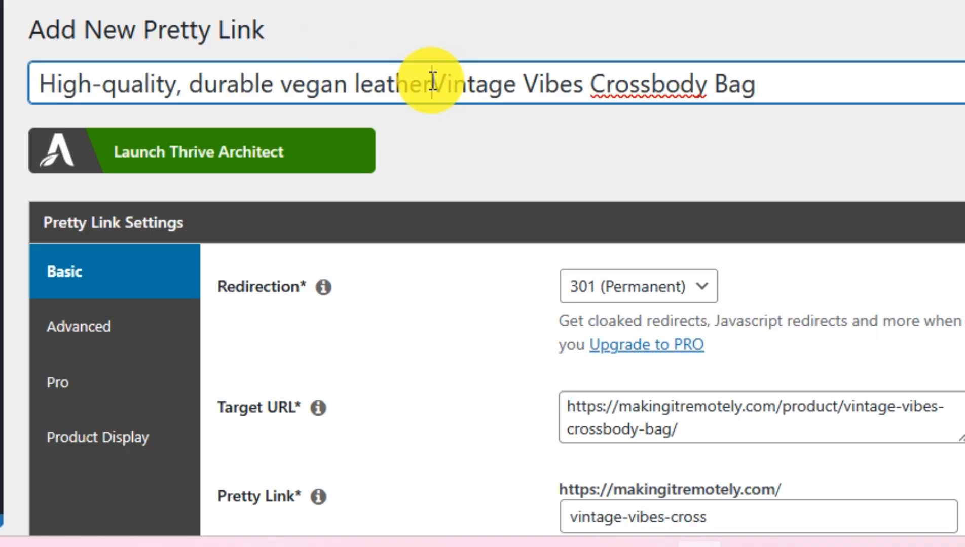
Move "Vintage Vibes Crossbody Bag" to the start of the title, ahead of "High-quality, durable vegan leather"
left_click_drag(432, 83, 788, 77)
key("ctrl+c")
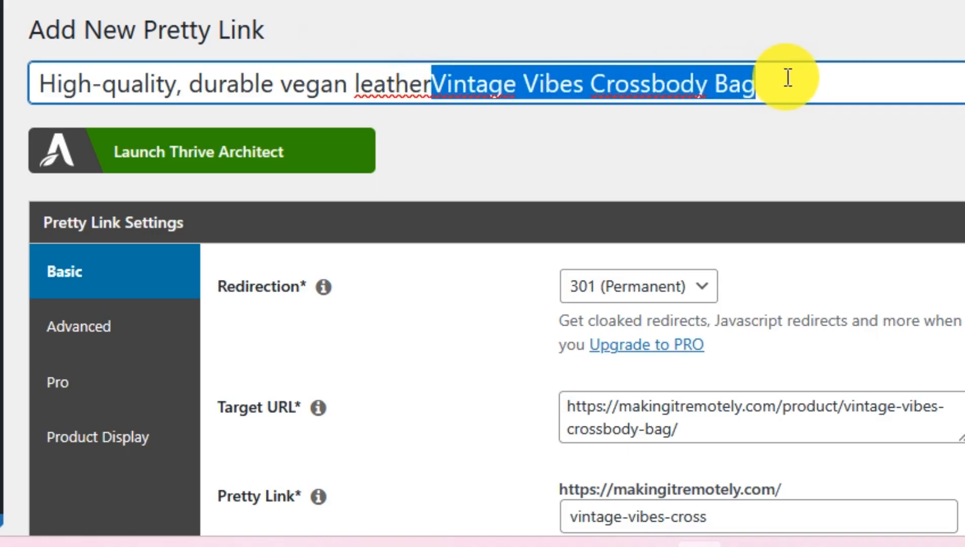
key("BackSpace")
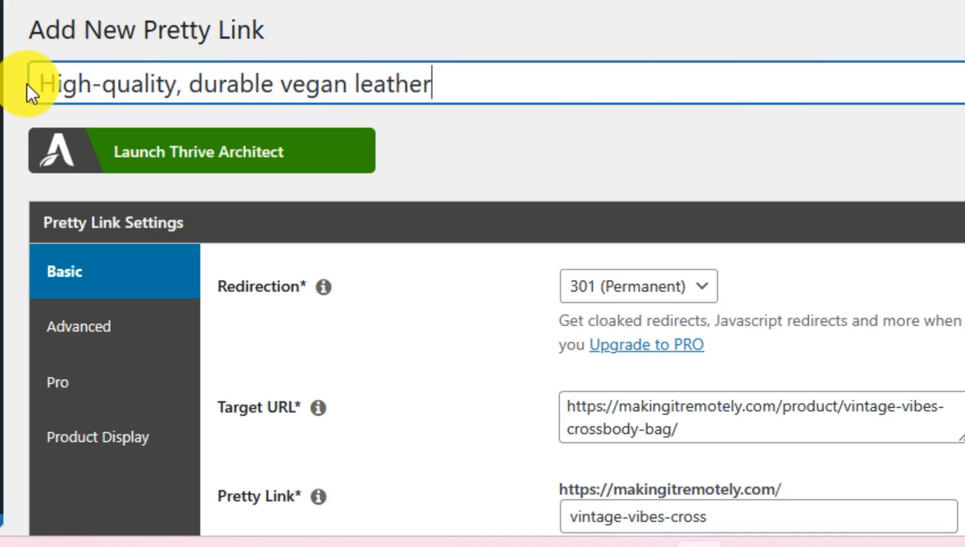
left_click(44, 85)
key("ctrl+v")
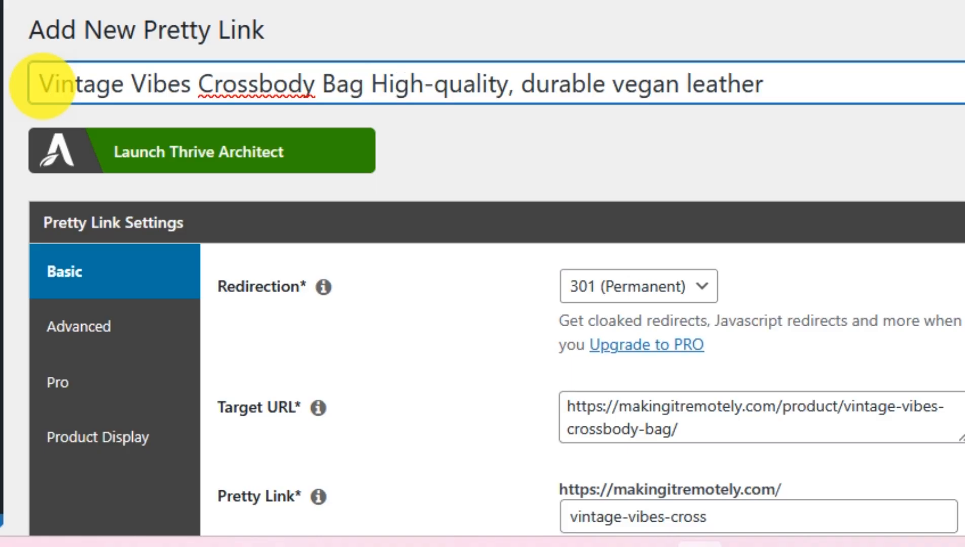
Insert the word "Stylish" at the beginning of the link title, before "Vintage"
key("Left")
key("Left")
key("Left")
key("Left")
key("Left")
key("Left")
key("Left")
key("Left")
key("Left")
key("Left")
key("Left")
key("Left")
key("Left")
key("Left")
key("Left")
key("Left")
key("Left")
key("Left")
key("Left")
key("Left")
type("Stylis")
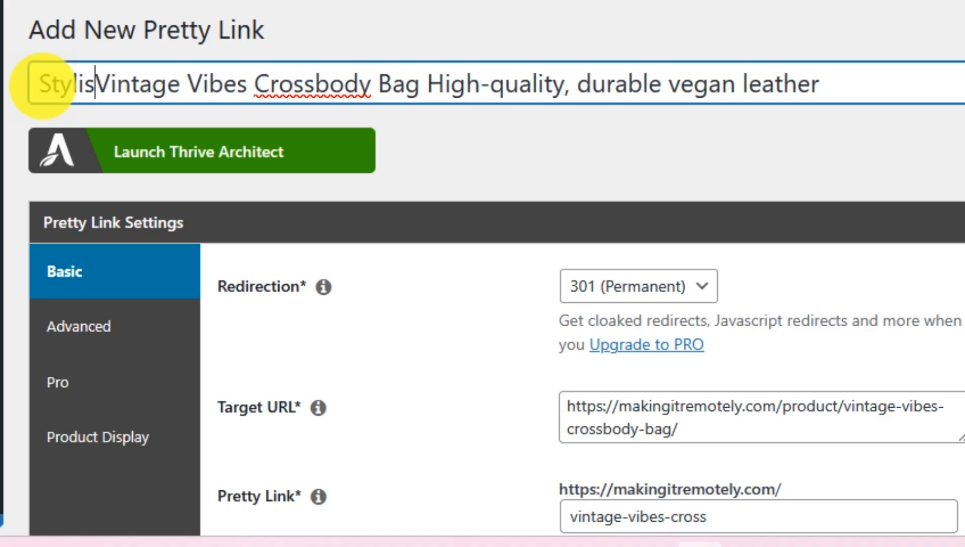
type("h")
Add a comma after "Bag" in the link title
key("Right")
key("Right")
key("Right")
key("Right")
key("Right")
key("Right")
key("Right")
key("Right")
key("Right")
key("Right")
key("Right")
key("Right")
key("Right")
key("Right")
key("Right")
key("Right")
key("Right")
key("Right")
key("Right")
key("Right")
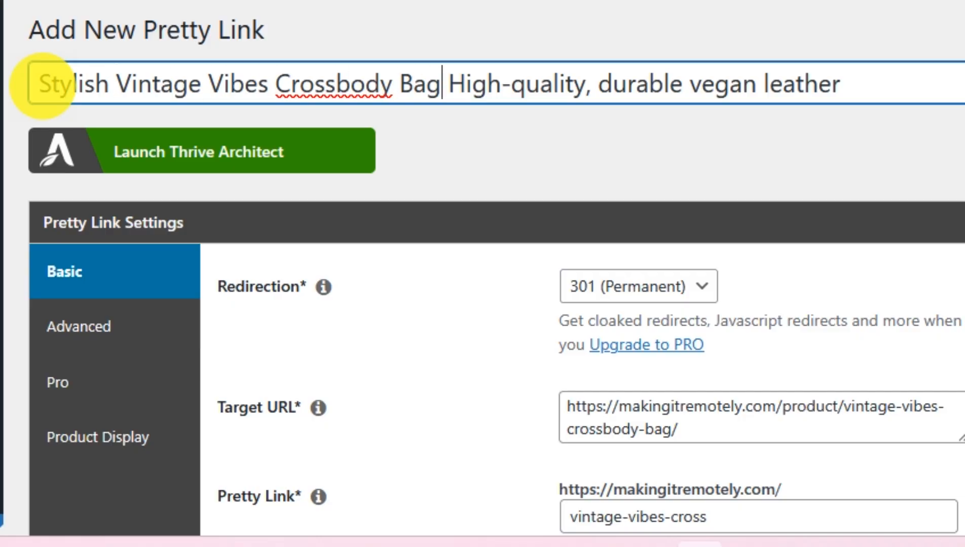
type(",")
key("Right")
key("Right")
key("Left")
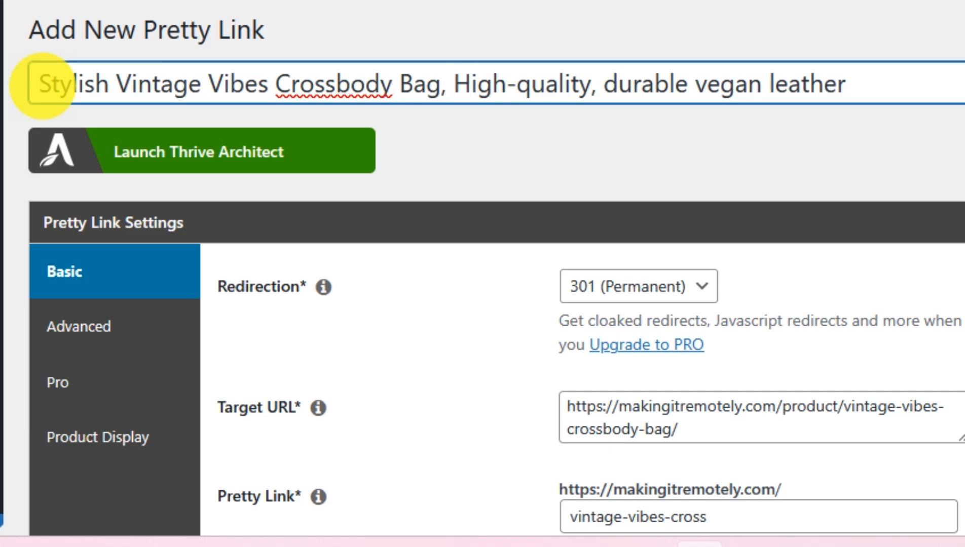
Replace the comma after "Bag" in the link title with a colon
key("Right")
key("Left")
key("Left")
key("Left")
key("Left")
key("Right")
key("BackSpace")
type(":")
key("Right")
type("Made ")
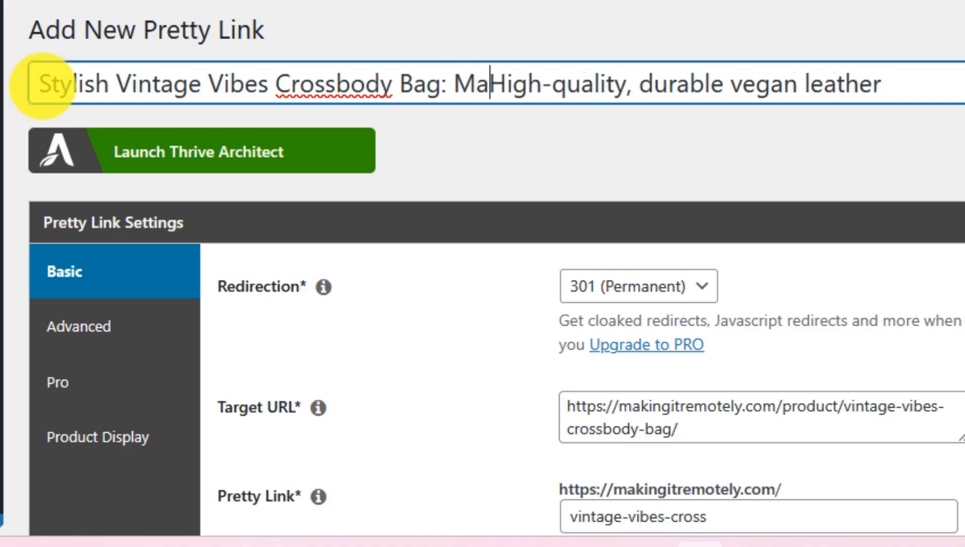
type("of")
key("BackSpace")
key("BackSpace")
key("BackSpace")
key("BackSpace")
key("BackSpace")
key("BackSpace")
key("BackSpace")
key("BackSpace")
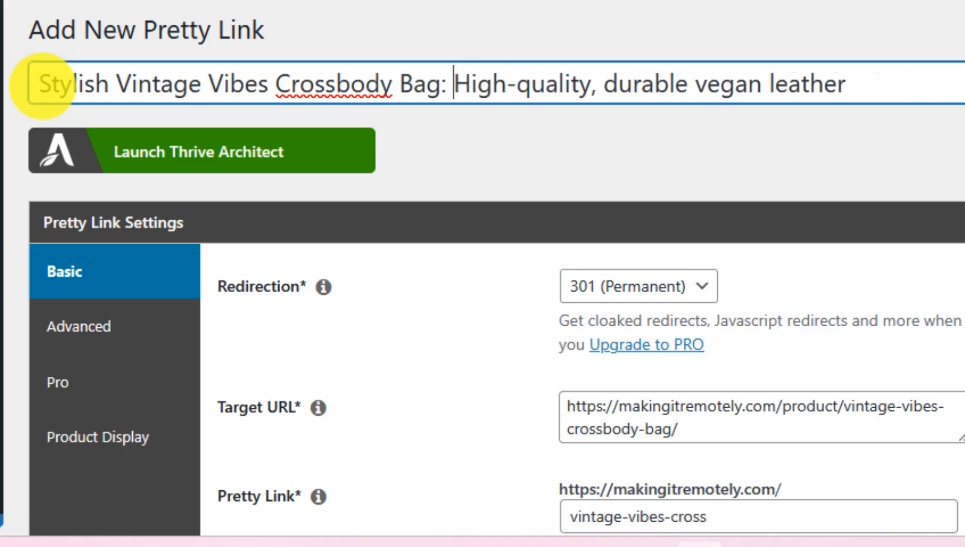
Move "durable vegan leather" from the end of the link title to directly after "Stylish"
key("Right")
key("Right")
key("Right")
key("Right")
key("Right")
key("Right")
key("Right")
key("Right")
key("Right")
key("Right")
key("Right")
key("Right")
key("Right")
key("Right")
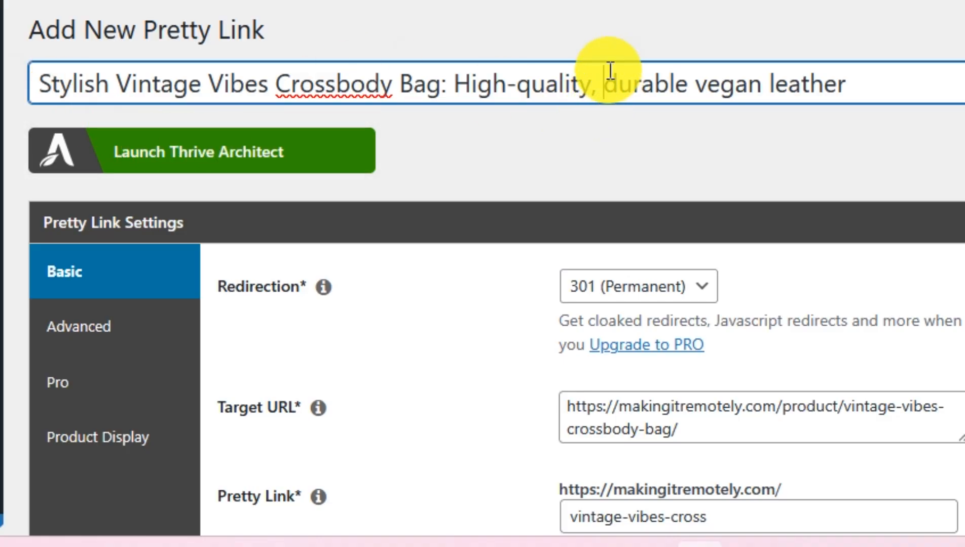
key("ctrl+shift+Right")
key("ctrl+shift+Right")
key("ctrl+shift+Right")
key("ctrl+c")
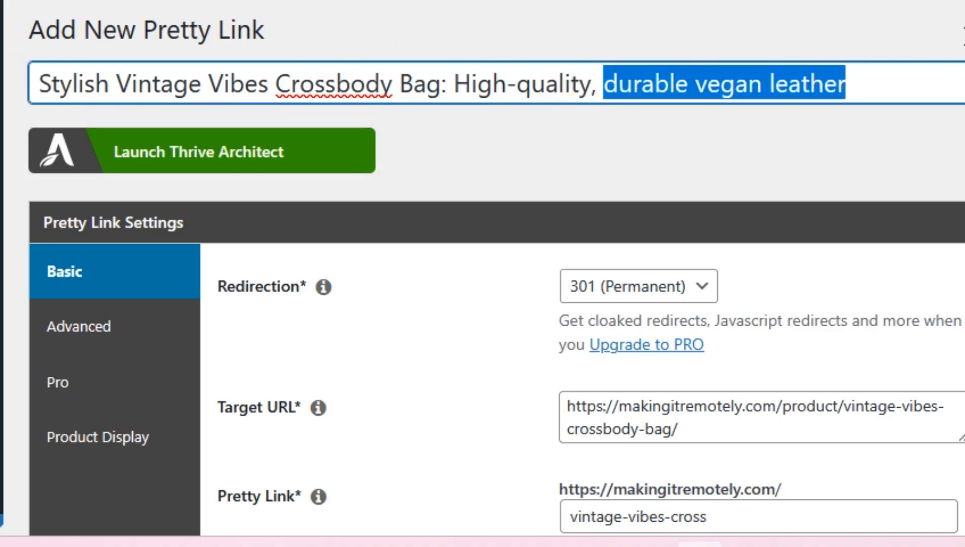
key("BackSpace")
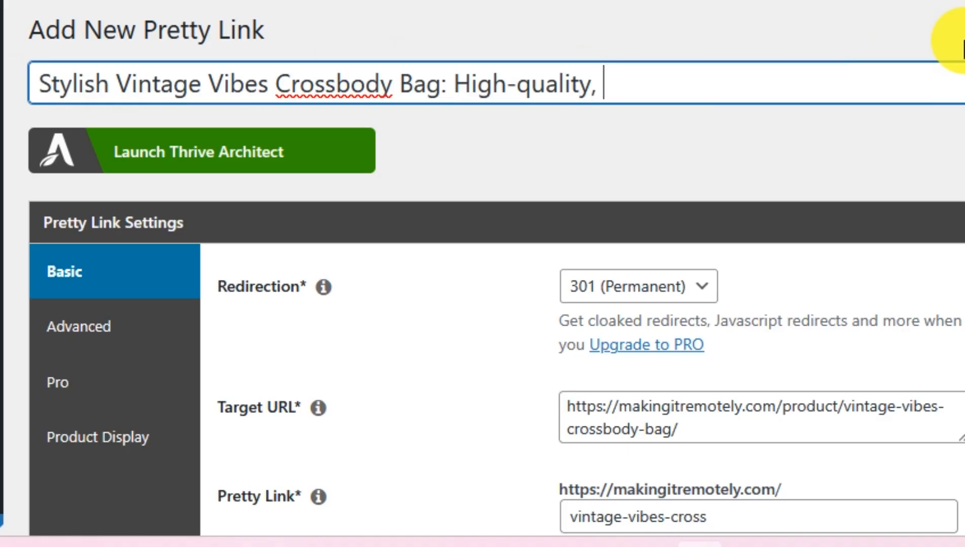
left_click(115, 81)
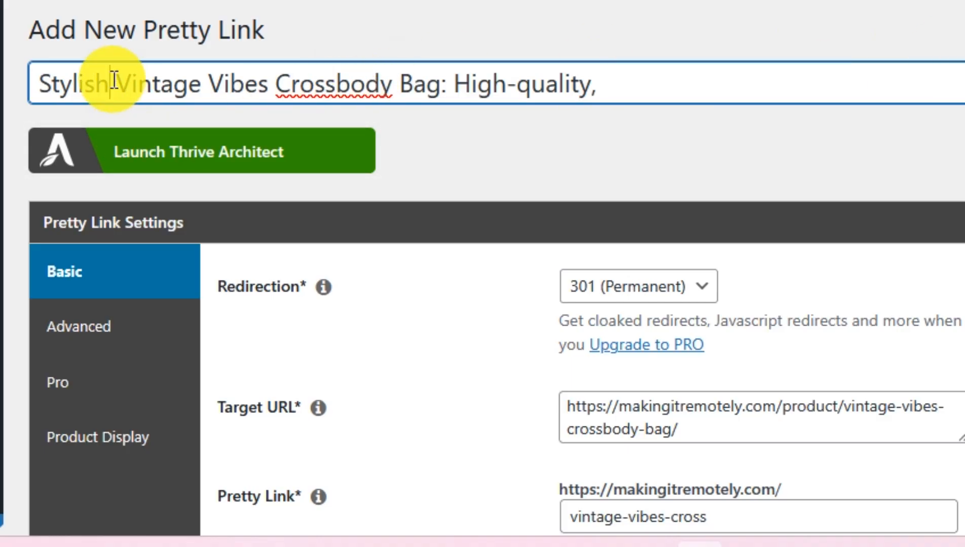
key("ctrl+v")
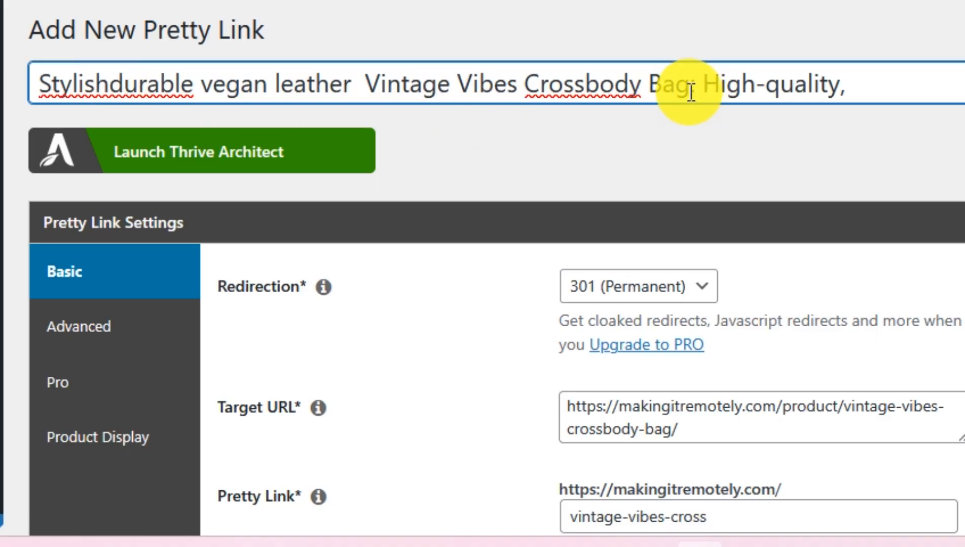
Delete the colon and "High-quality," after "Bag" at the end of the link title
key("BackSpace")
key("BackSpace")
key("BackSpace")
key("BackSpace")
key("BackSpace")
key("BackSpace")
key("BackSpace")
key("BackSpace")
key("BackSpace")
key("BackSpace")
key("BackSpace")
key("BackSpace")
key("BackSpace")
key("BackSpace")
key("BackSpace")
key("BackSpace")
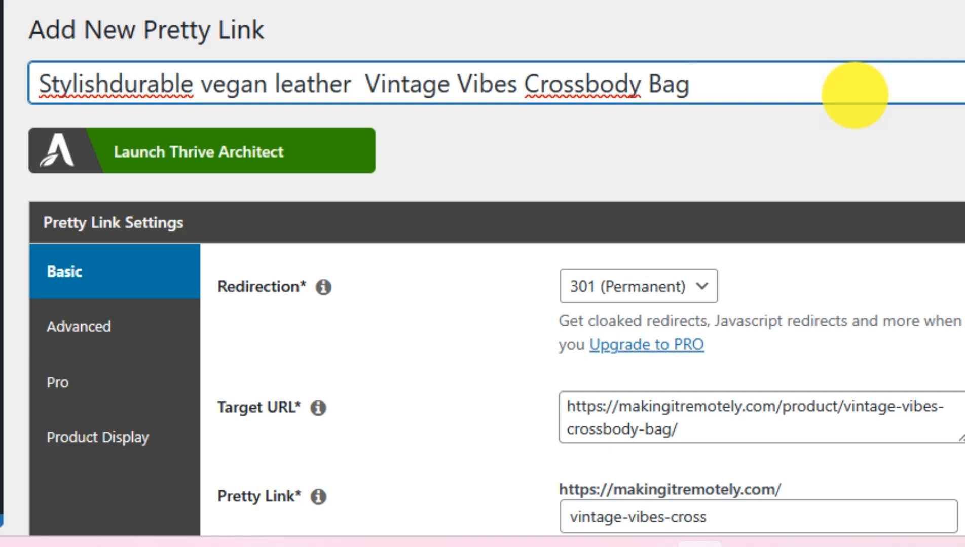
Insert a comma and a space after "Stylish" in the link title and capitalize "Durable"
left_click(104, 87)
type(",")
key("Right")
key("BackSpace")
type("D")
Capitalize "Vegan" and "Leather" in the link title and remove the extra space before "Vintage"
key("Right")
key("Right")
key("Right")
key("Right")
key("Right")
key("Right")
key("Right")
key("Right")
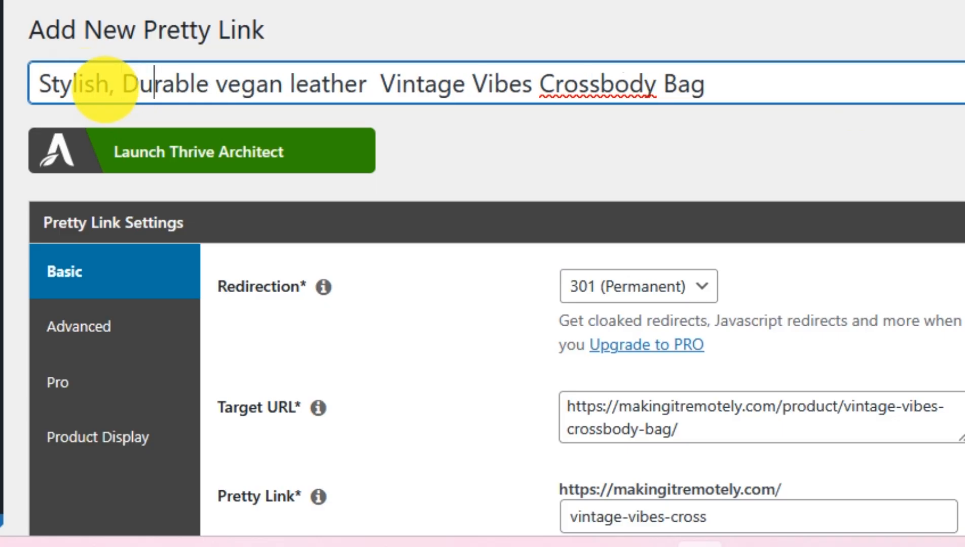
key("BackSpace")
type("V")
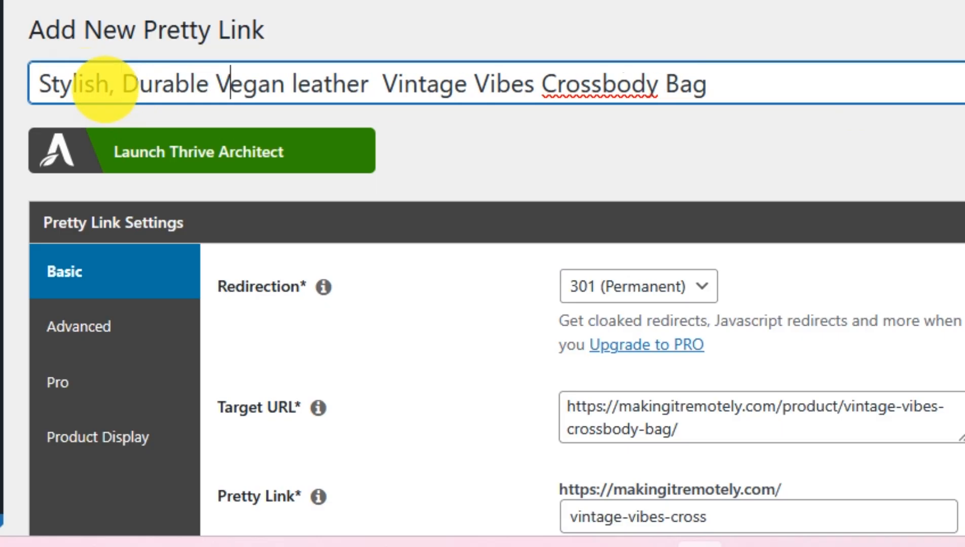
key("Right")
key("Right")
key("Right")
key("Right")
key("Right")
key("Right")
key("BackSpace")
type("L")
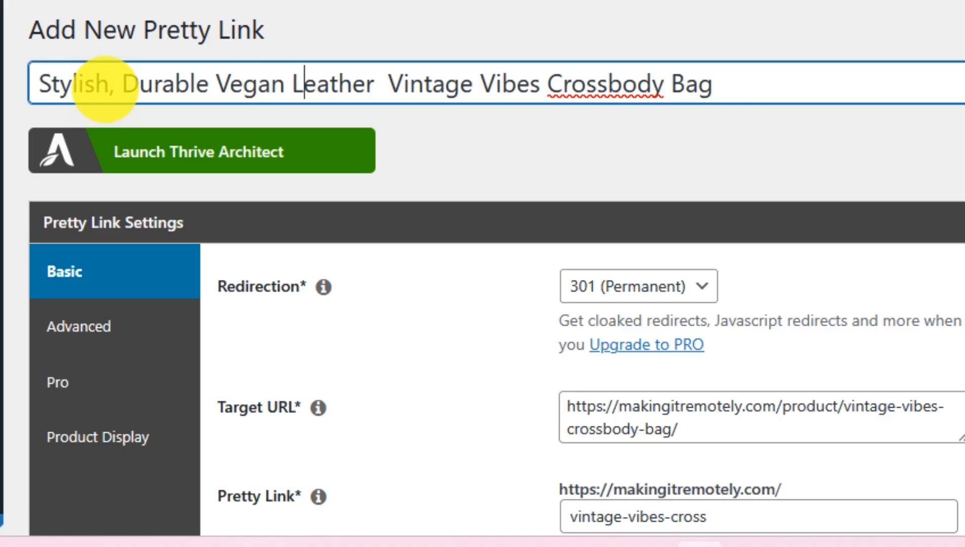
left_click(382, 84)
key("BackSpace")
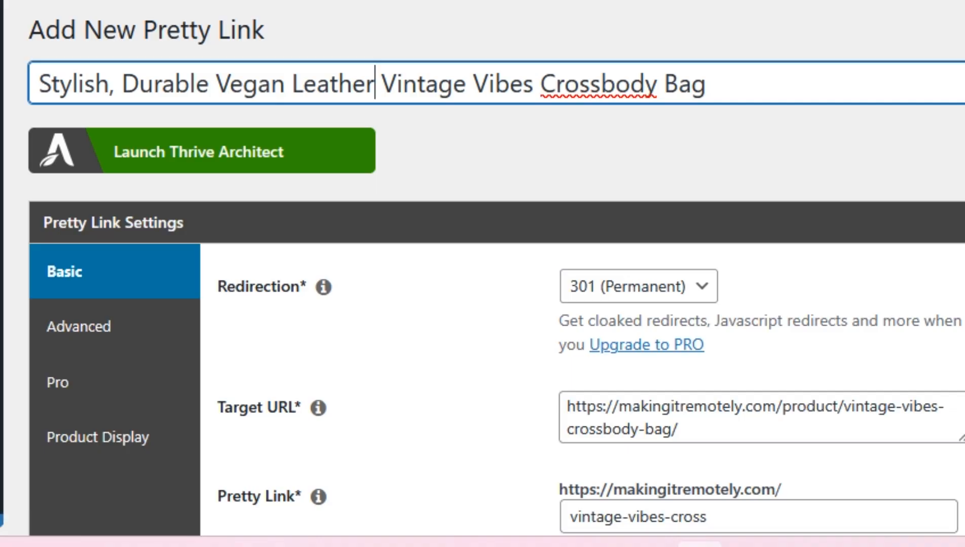
Save the new pretty link and copy its /vintage-vibes-cross short URL from the links list
scroll(482, 274, "down", 5)
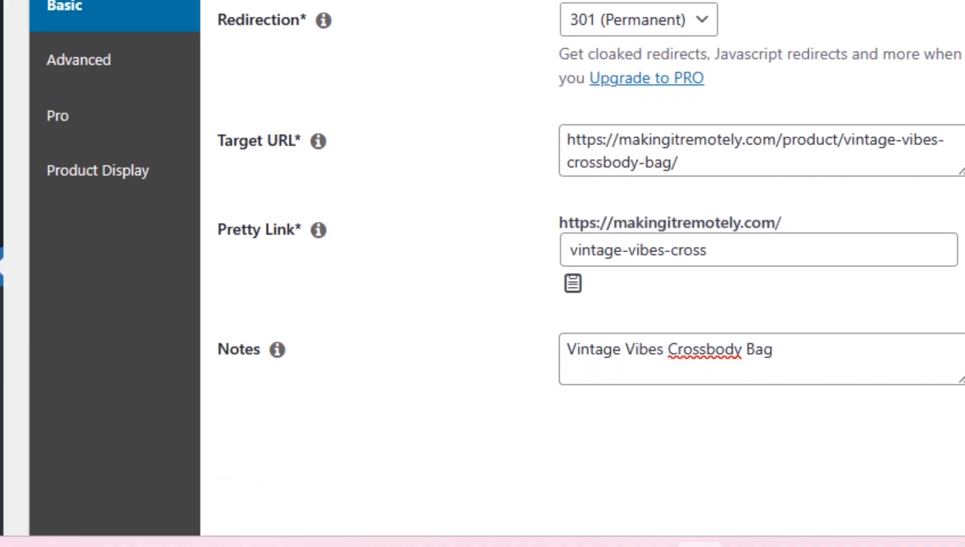
scroll(482, 274, "up", 3)
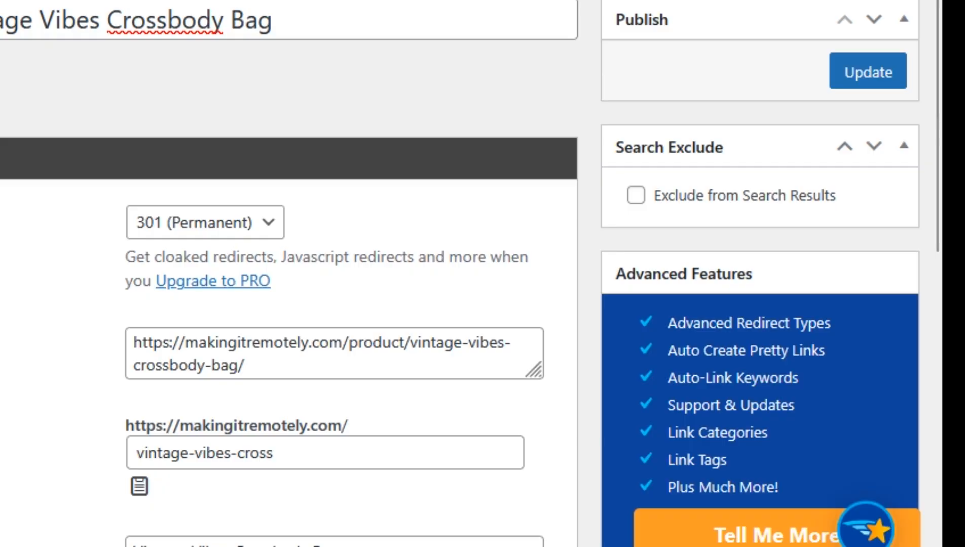
left_click(892, 68)
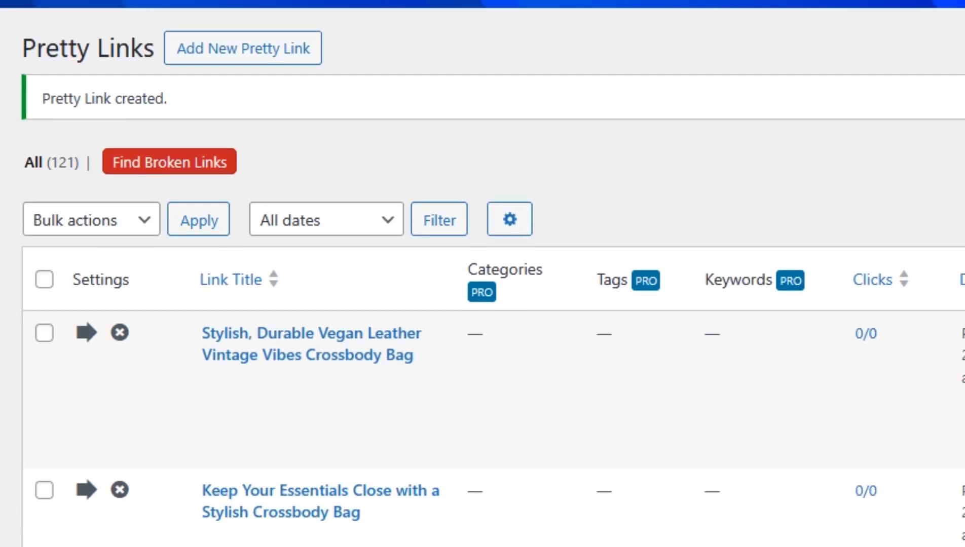
mouse_move(356, 355)
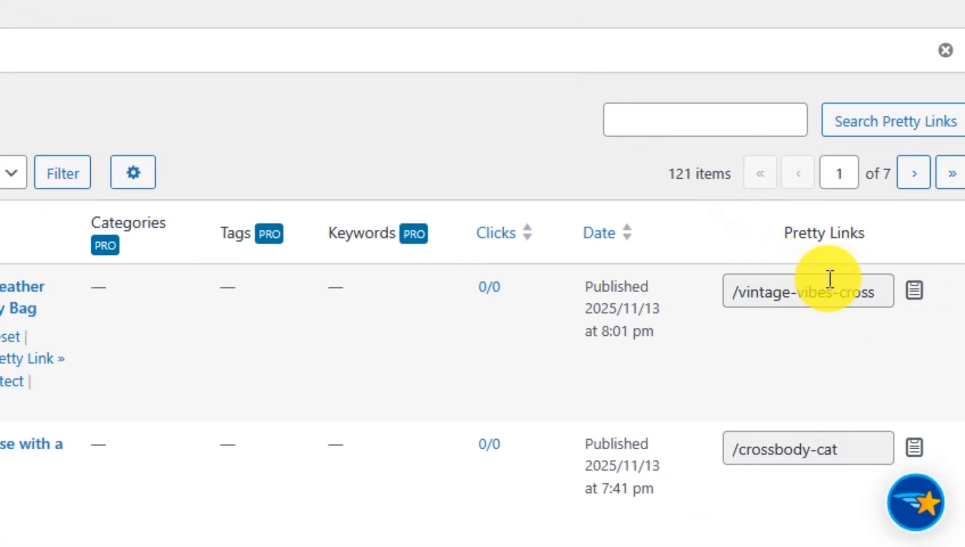
left_click(916, 293)
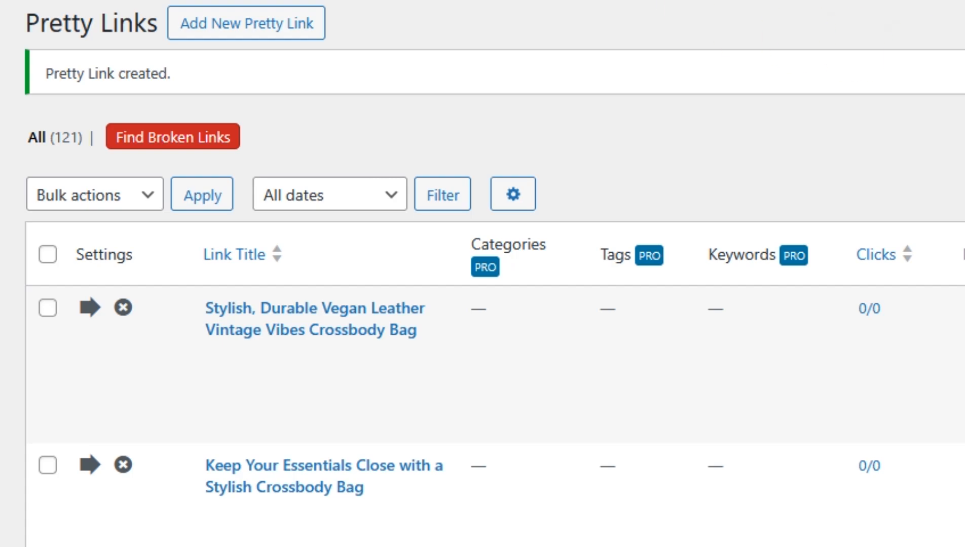
Open the Clicks report for all links and examine its chart and click entries by IP, timestamp, URI and referrer
scroll(483, 273, "up", 1)
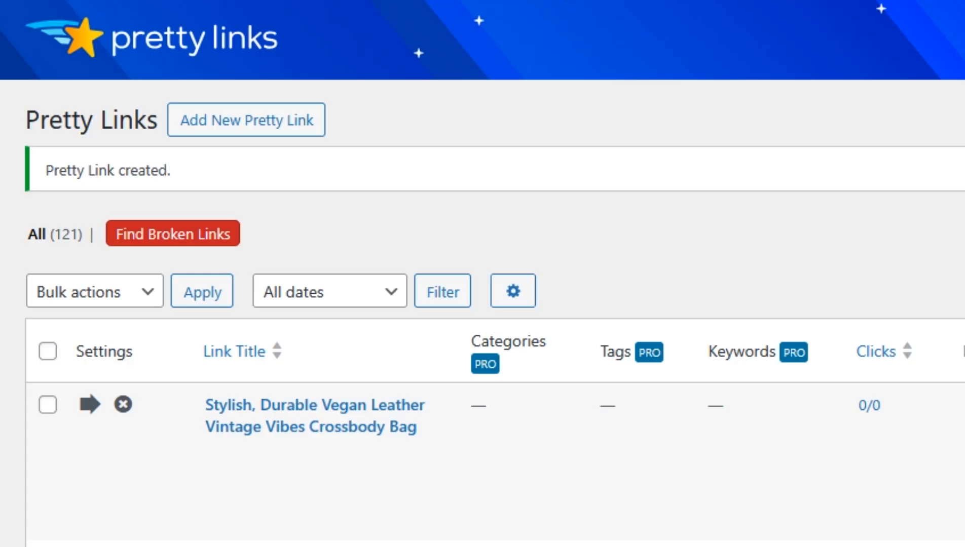
scroll(483, 274, "down", 5)
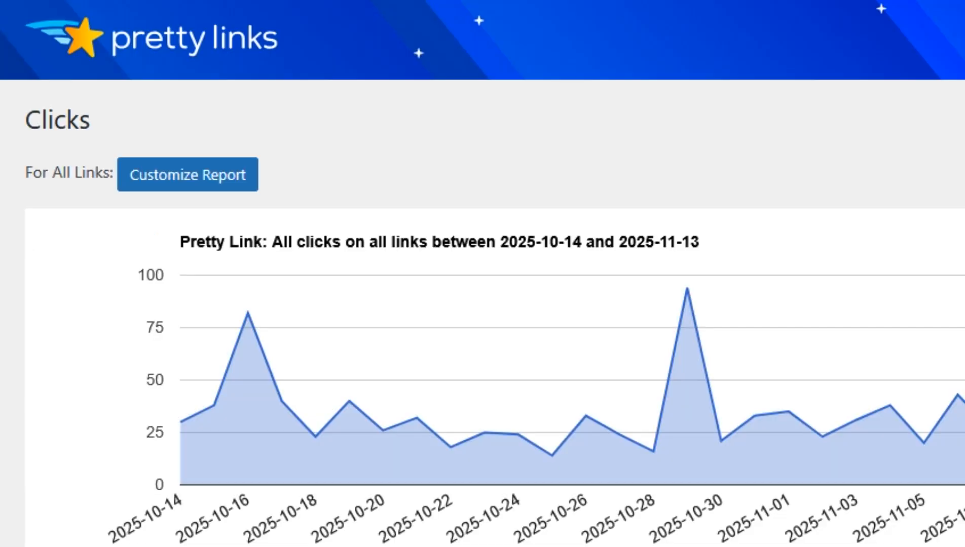
scroll(483, 273, "down", 3)
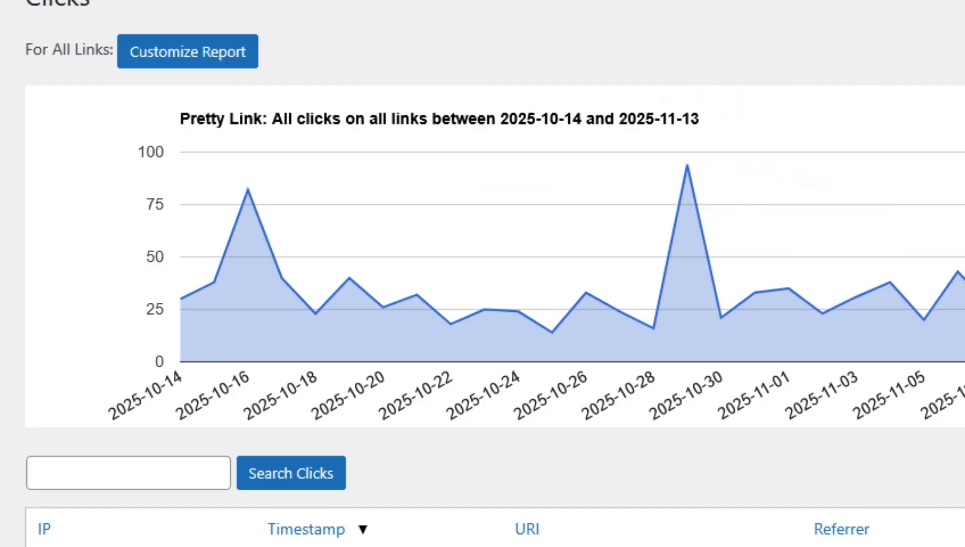
scroll(483, 274, "down", 8)
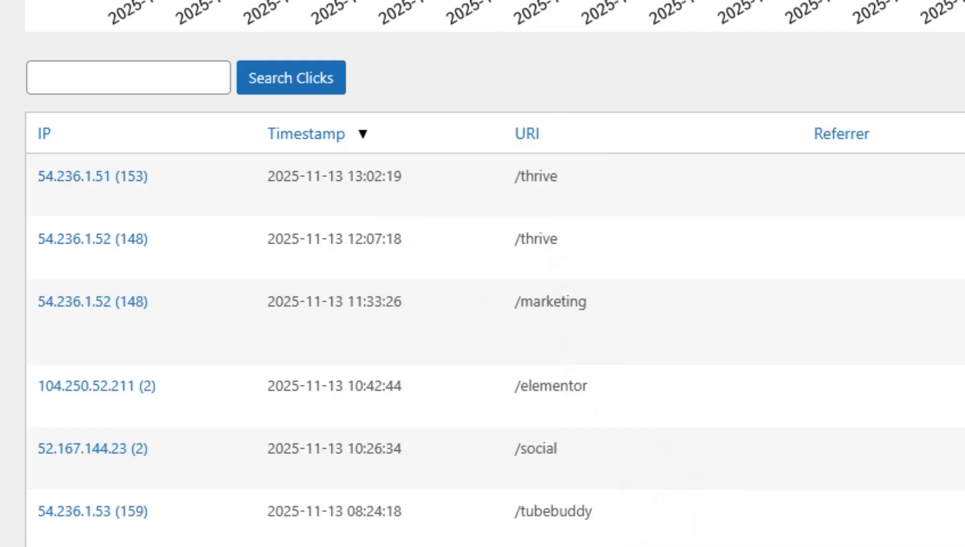
scroll(494, 273, "down", 7)
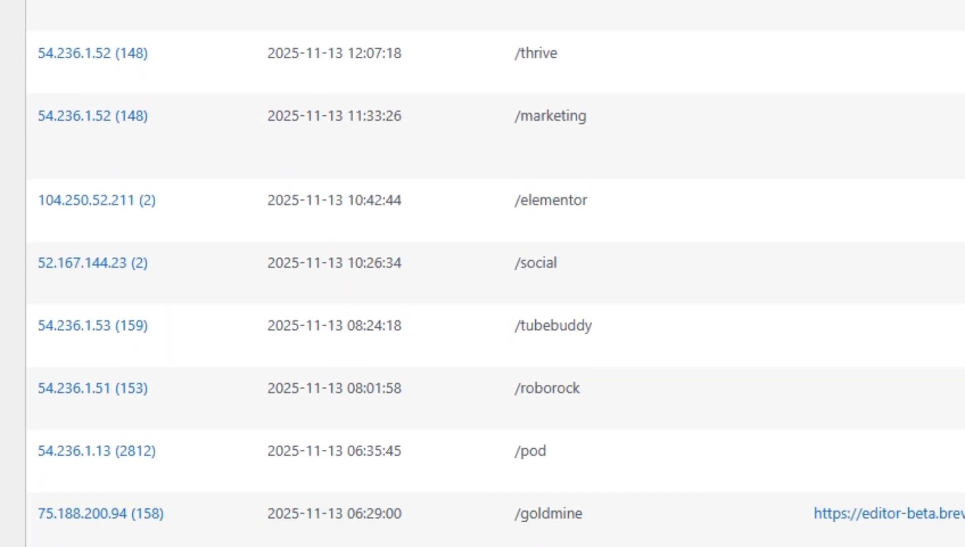
scroll(495, 274, "up", 7)
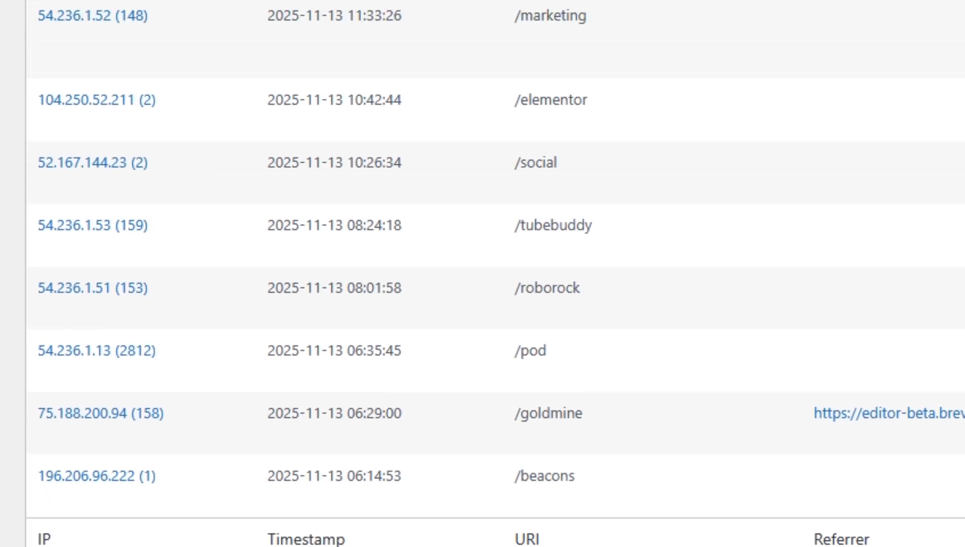
scroll(495, 274, "up", 1)
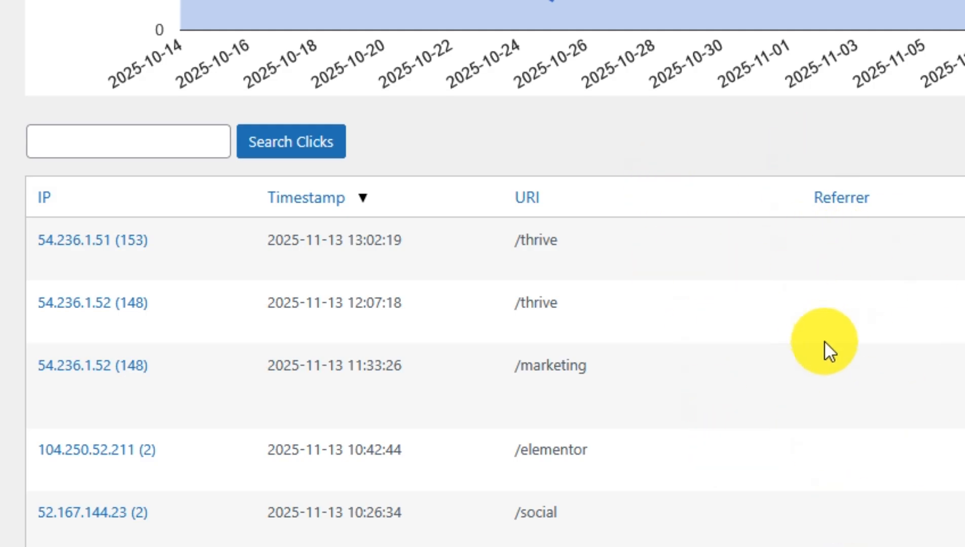
Sort the clicks list by referrer in descending order
left_click(848, 199)
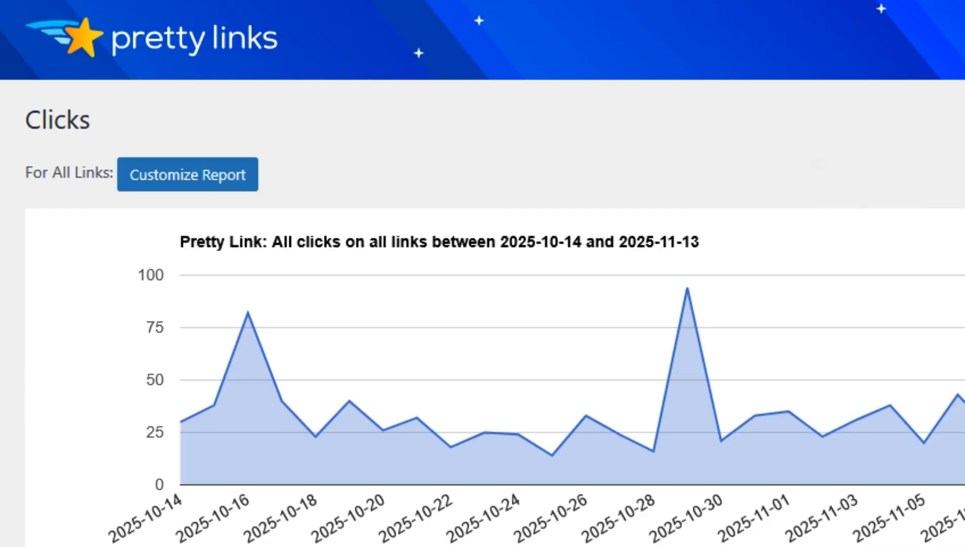
scroll(494, 274, "down", 9)
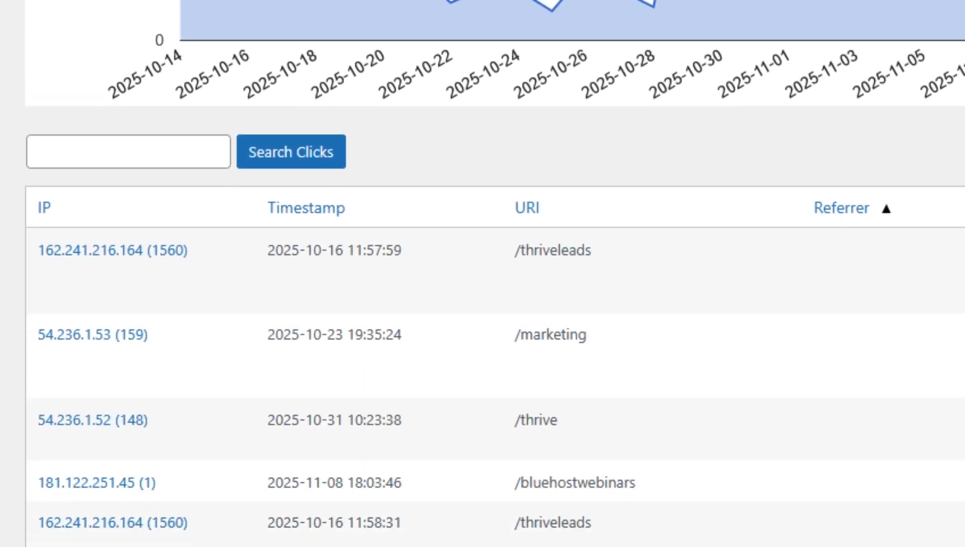
left_click(840, 217)
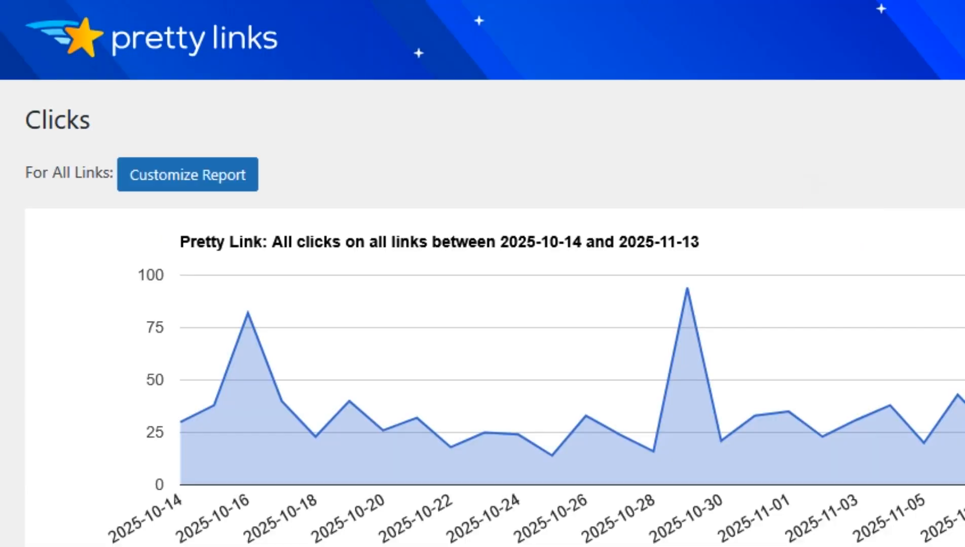
Examine the referrer URLs and their matching link URIs in the sorted clicks list, including a further page of entries
scroll(483, 274, "down", 4)
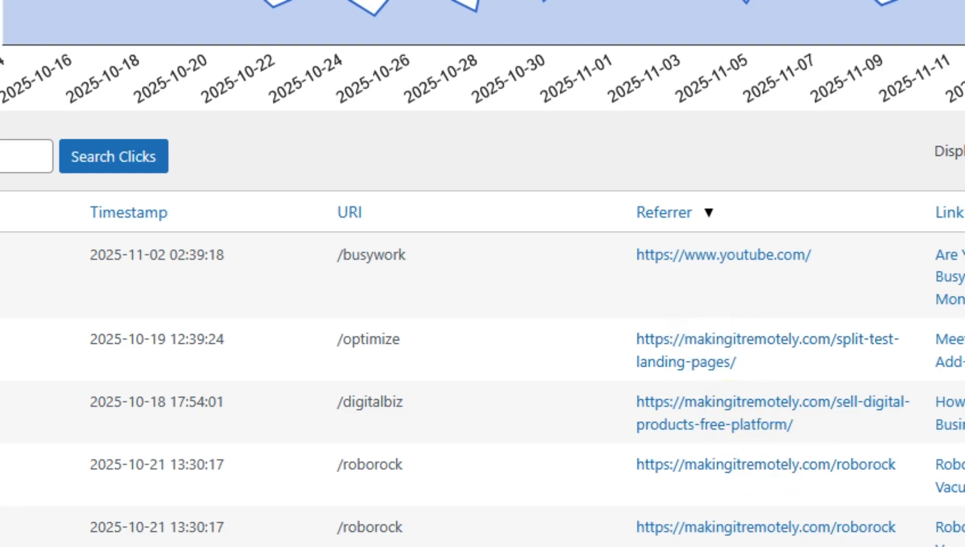
scroll(483, 274, "down", 4)
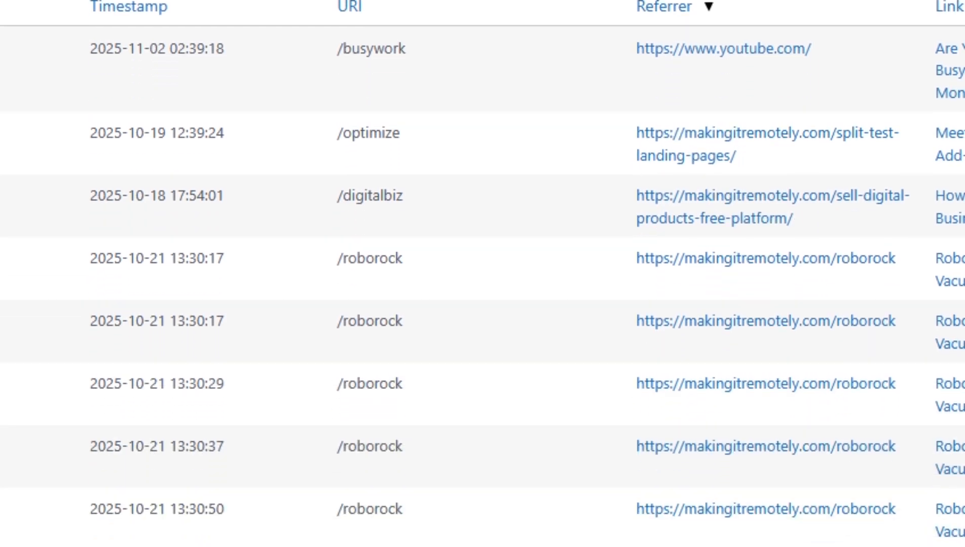
scroll(482, 274, "down", 2)
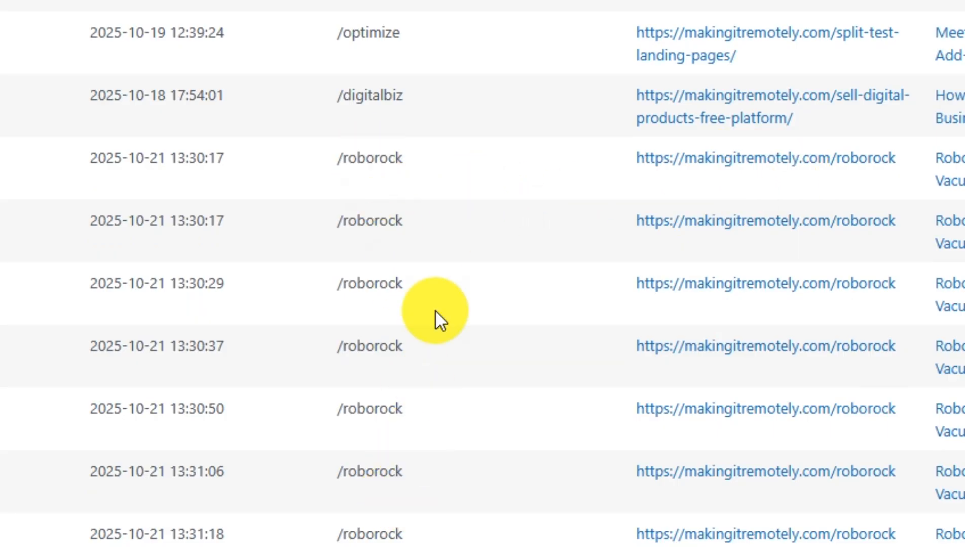
scroll(483, 273, "down", 3)
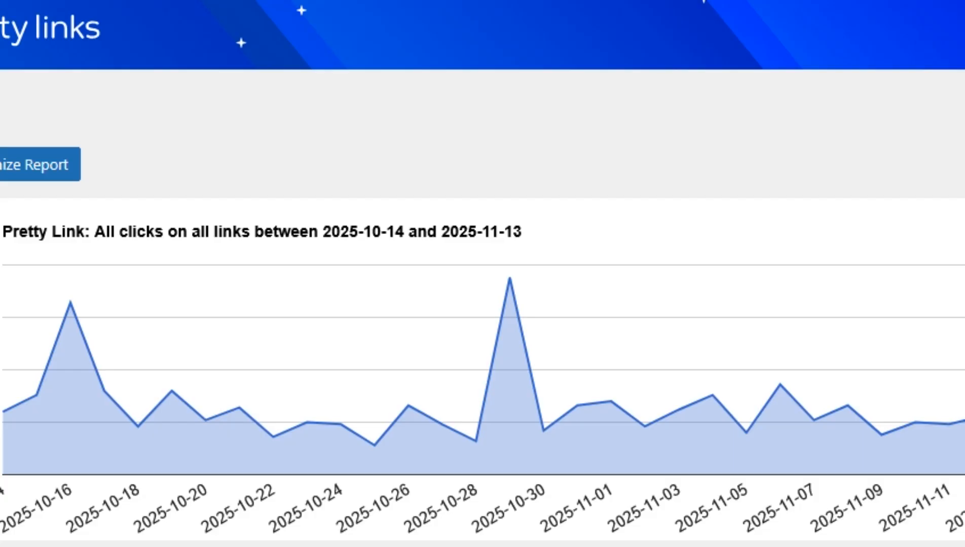
scroll(483, 273, "down", 5)
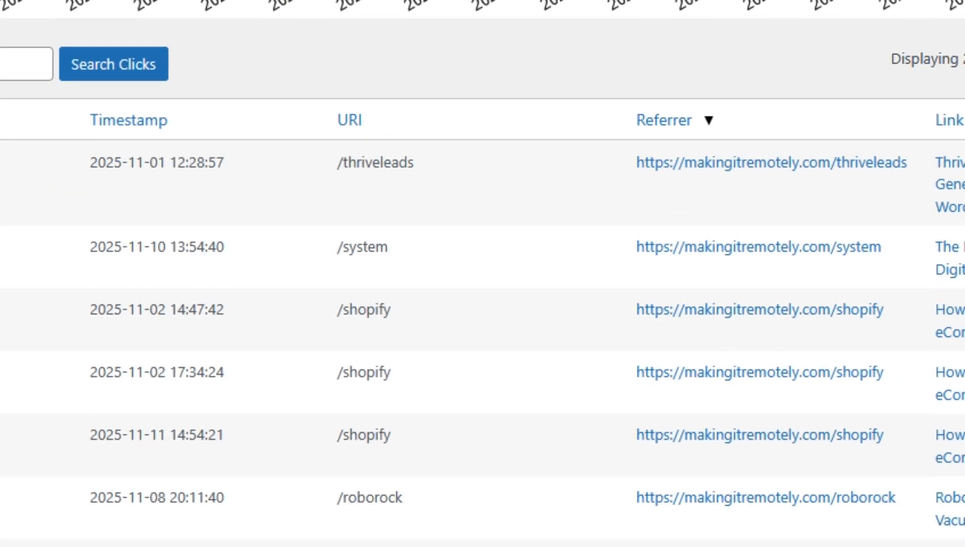
scroll(482, 273, "down", 2)
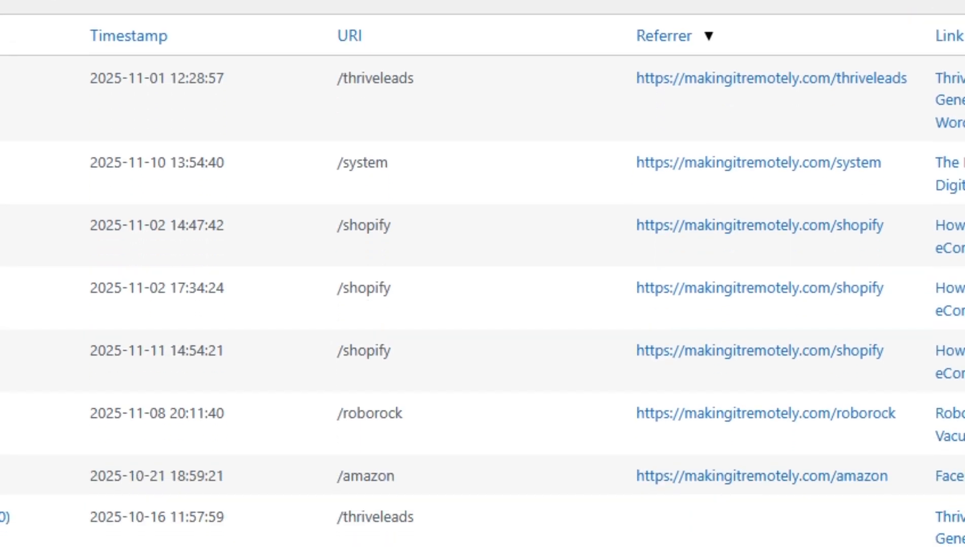
scroll(483, 273, "down", 1)
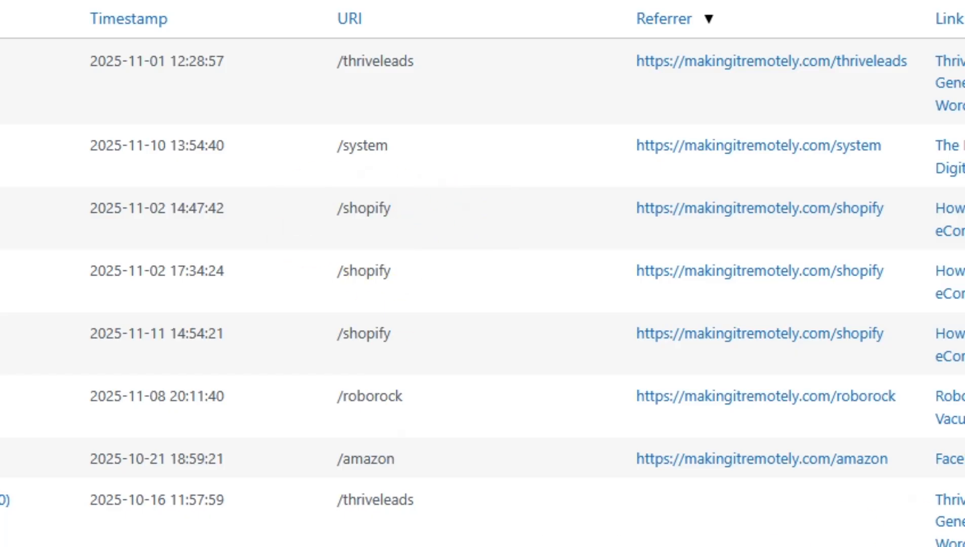
scroll(483, 274, "up", 5)
scroll(483, 273, "down", 4)
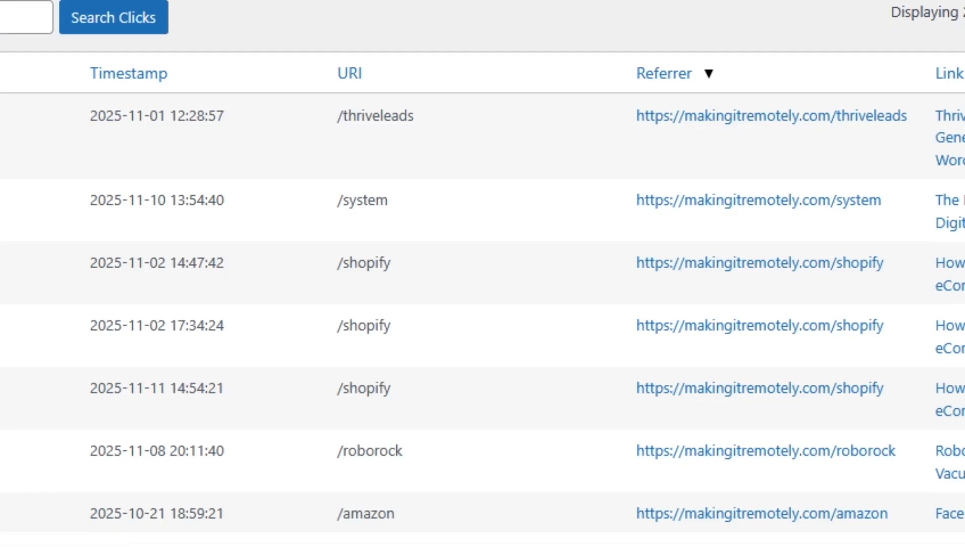
scroll(483, 274, "down", 1)
scroll(483, 274, "up", 5)
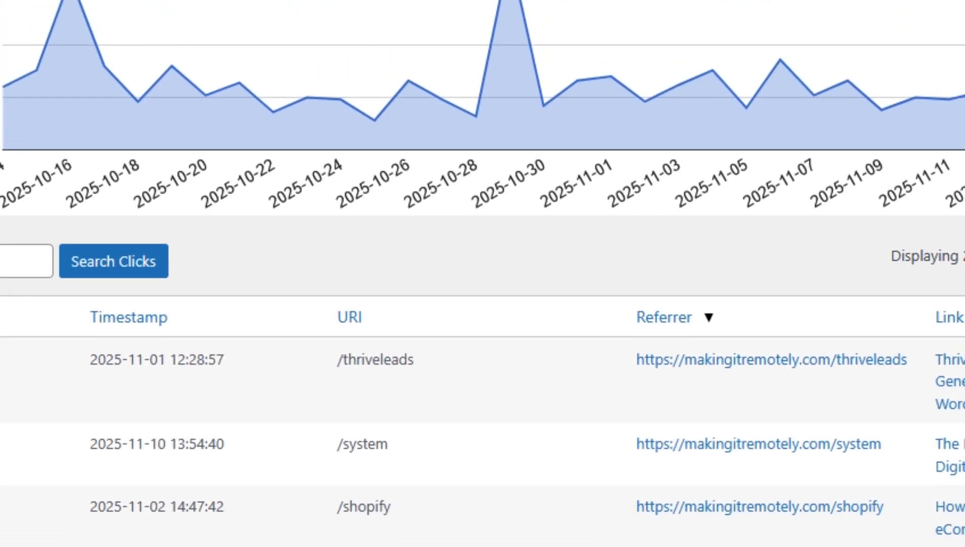
scroll(482, 273, "up", 2)
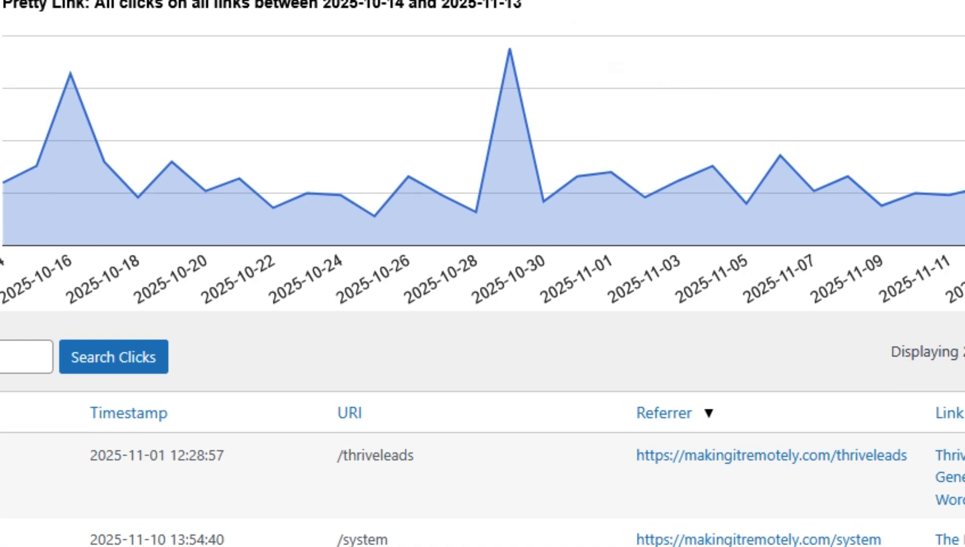
Examine the all-links clicks chart together with the IPs, timestamps and URIs of the referrer-sorted entries
scroll(482, 274, "up", 2)
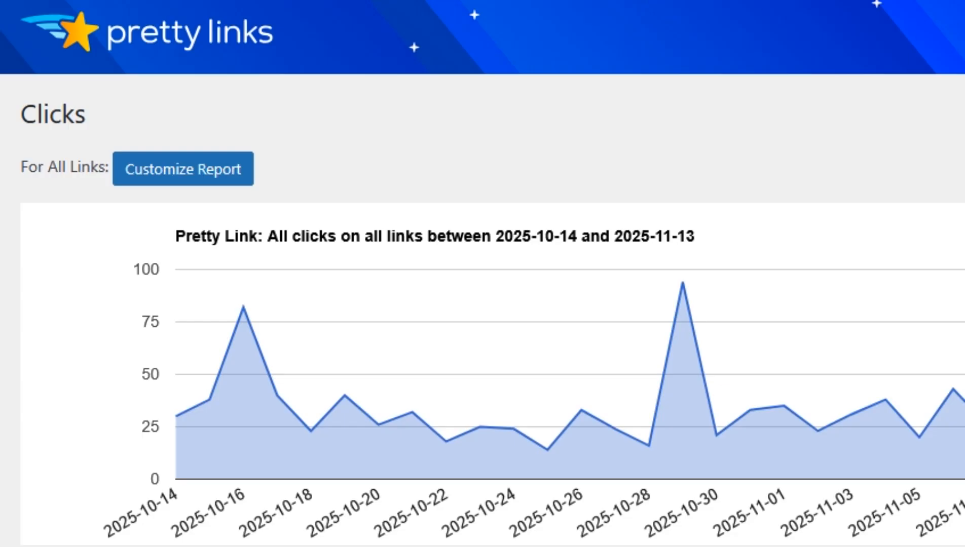
scroll(482, 273, "down", 10)
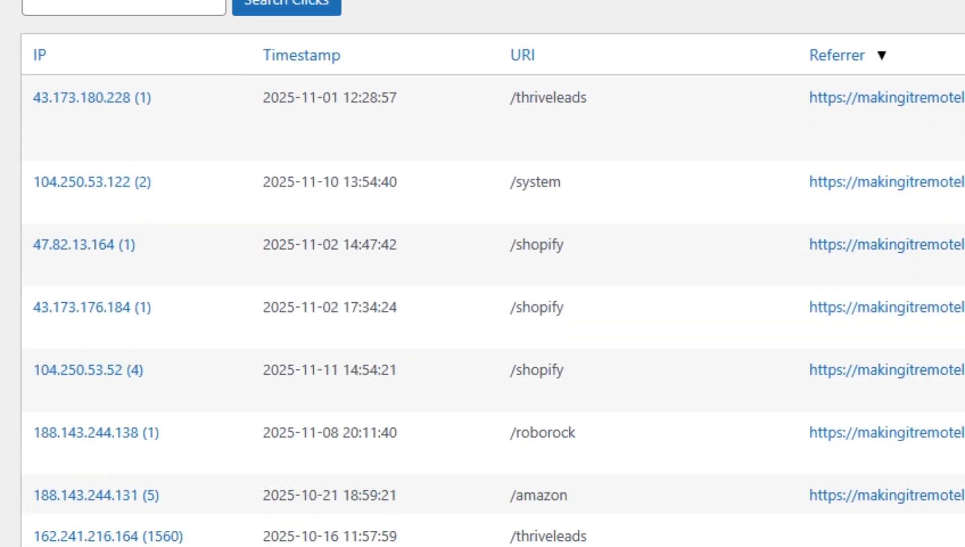
scroll(483, 273, "down", 2)
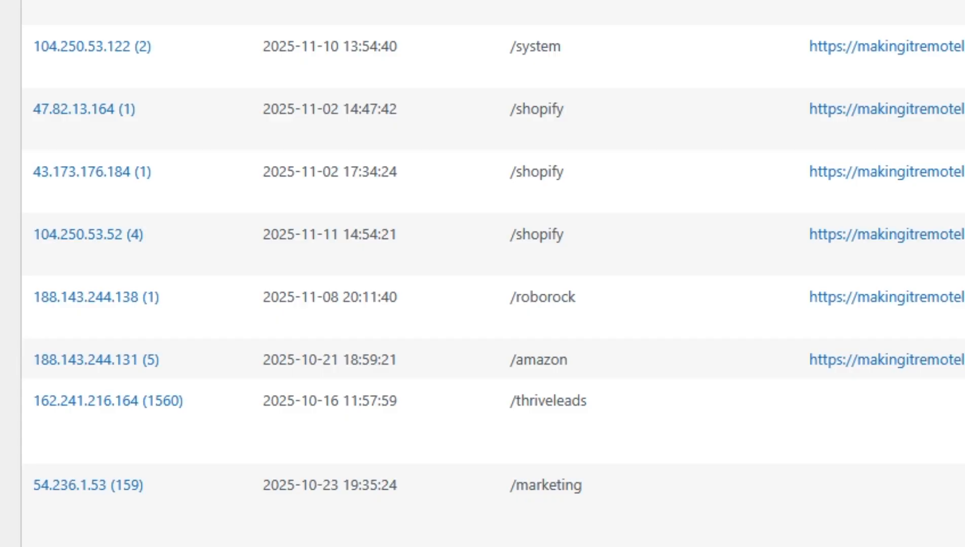
scroll(482, 274, "up", 15)
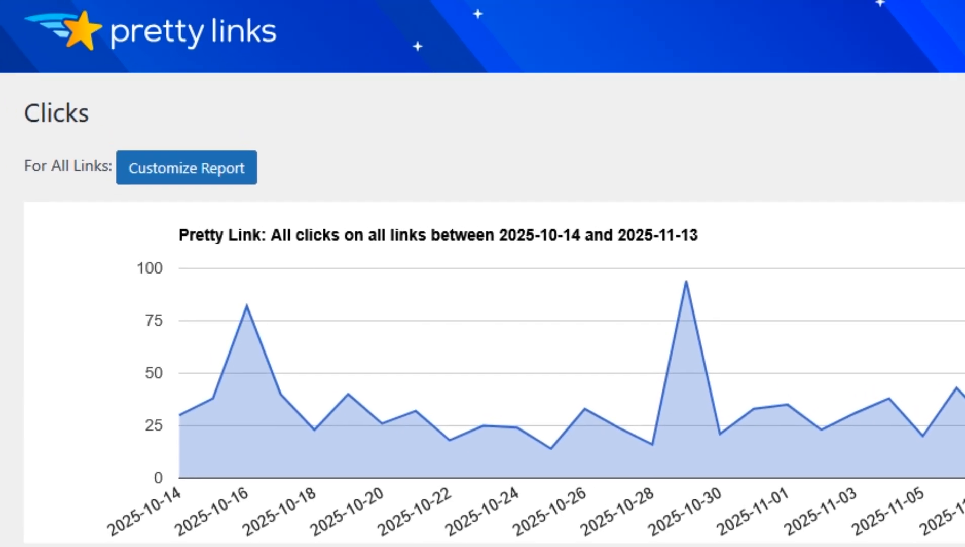
scroll(483, 274, "down", 10)
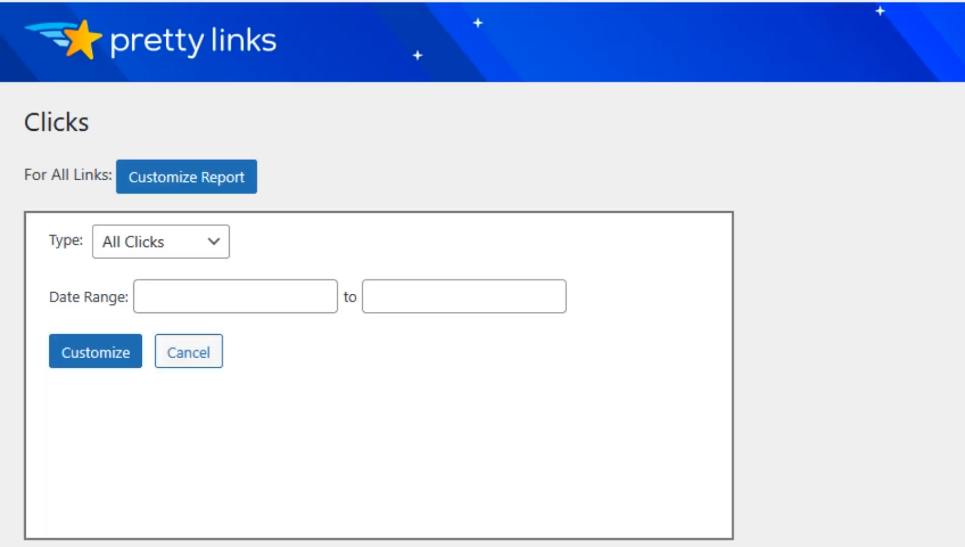
Run the customized report for All Clicks with an empty date range and examine its chart and most recent click entries
left_click(95, 352)
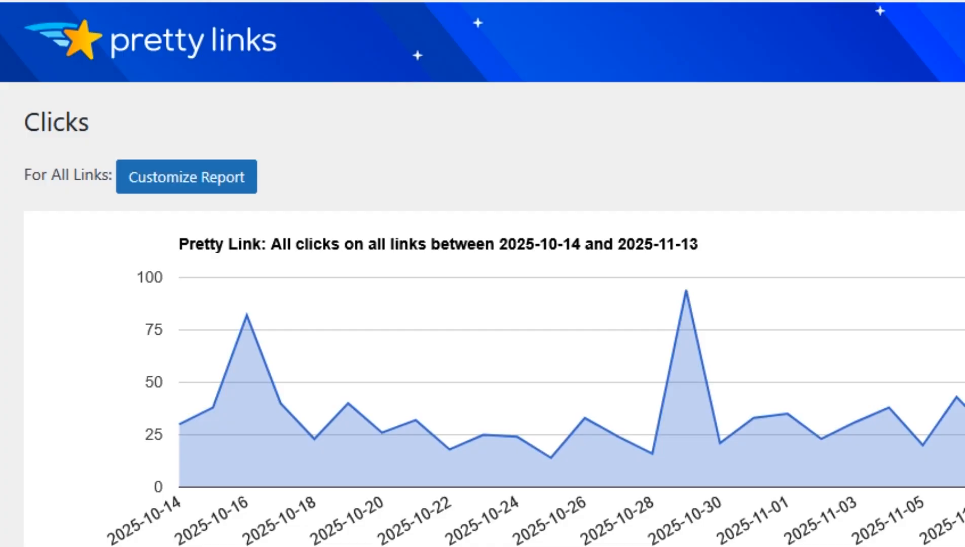
scroll(483, 304, "down", 4)
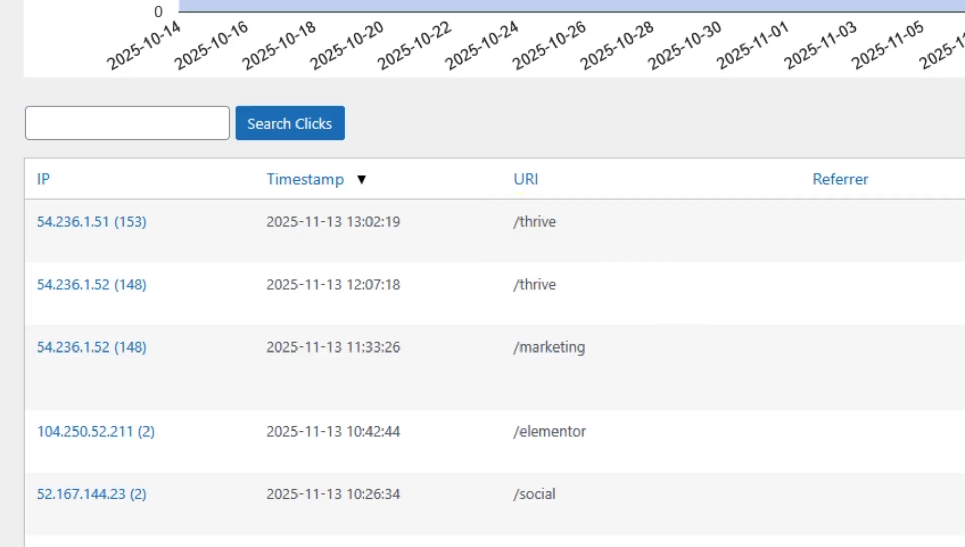
scroll(493, 274, "up", 9)
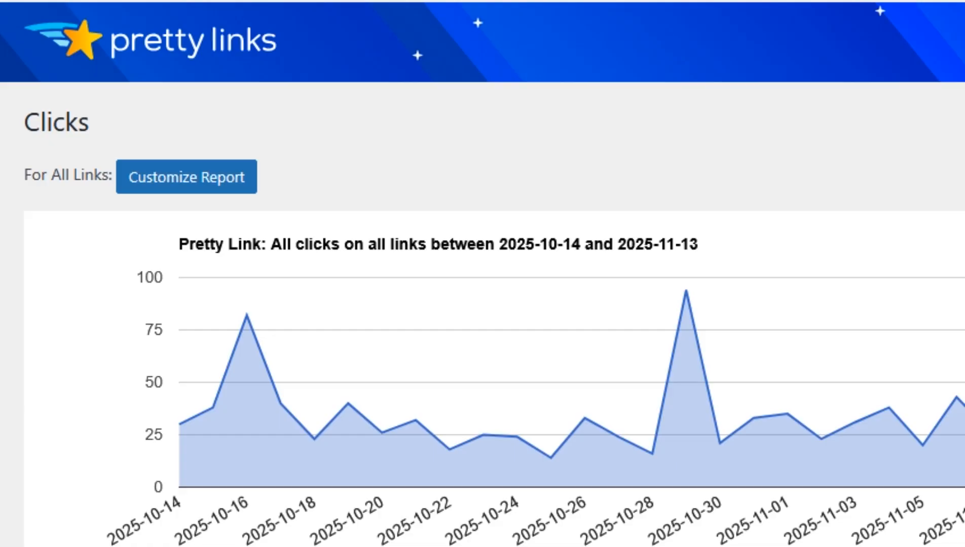
scroll(482, 274, "down", 10)
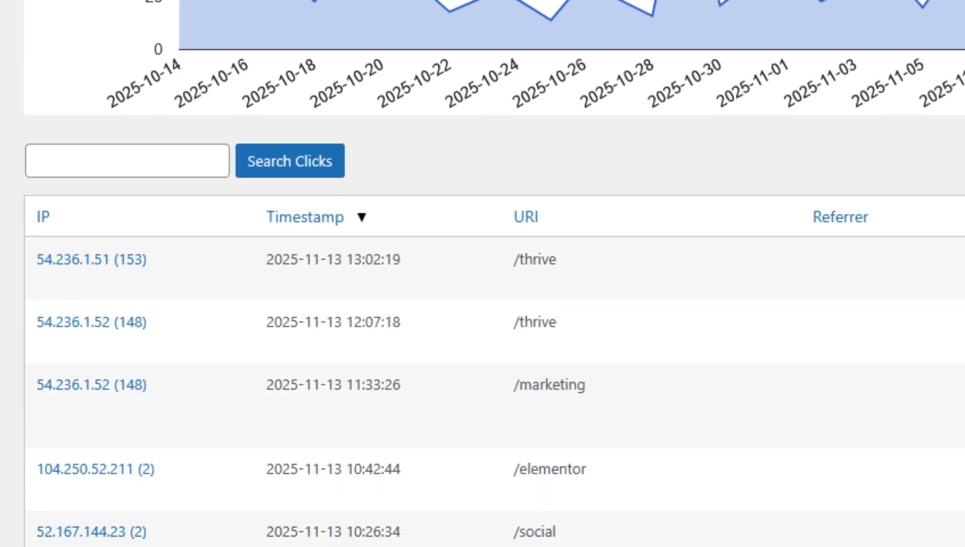
scroll(482, 274, "up", 5)
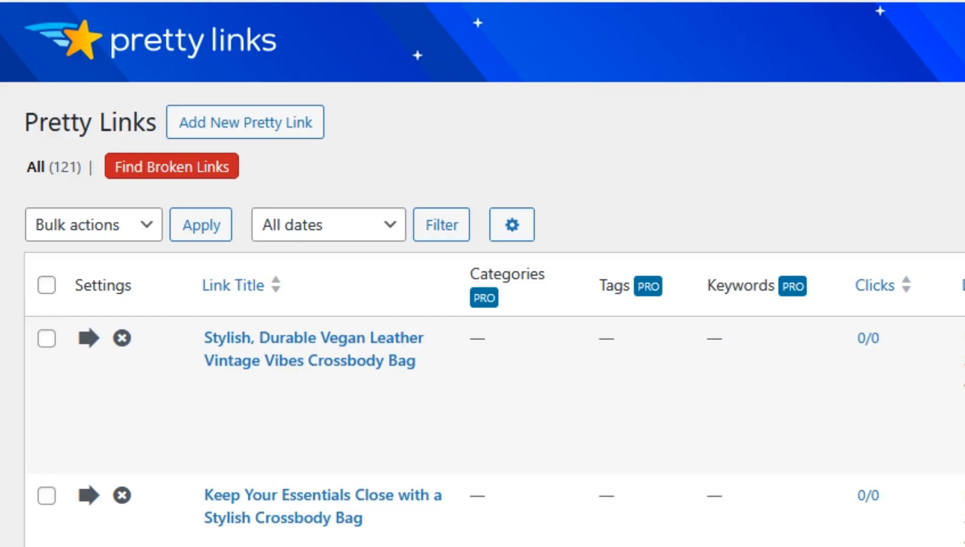
Return to the Pretty Links list and look over the link titles and their click counts
scroll(482, 274, "down", 5)
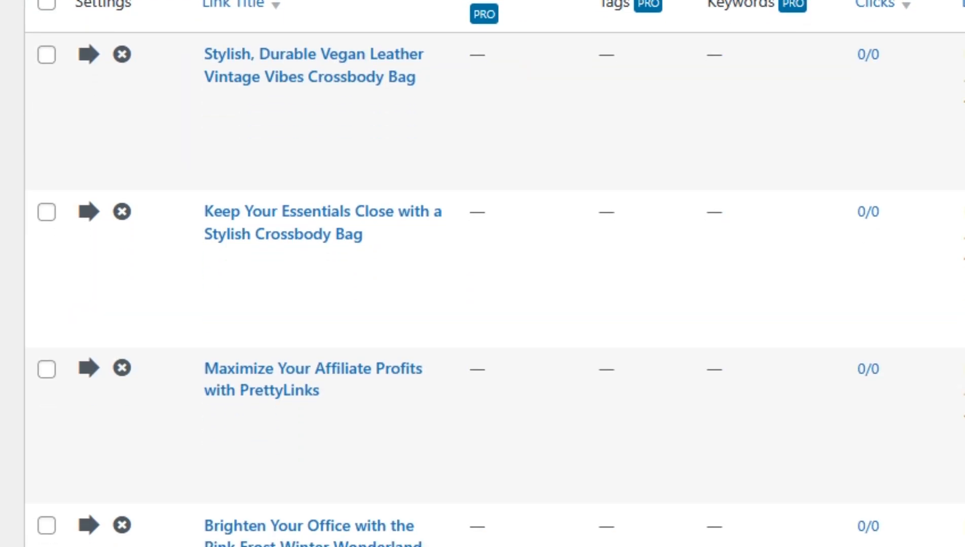
scroll(483, 273, "up", 5)
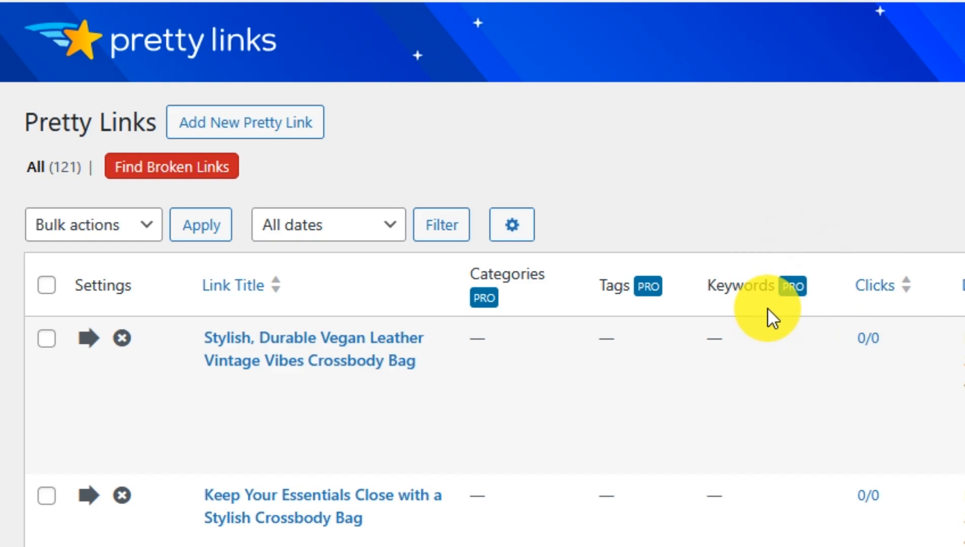
mouse_move(884, 321)
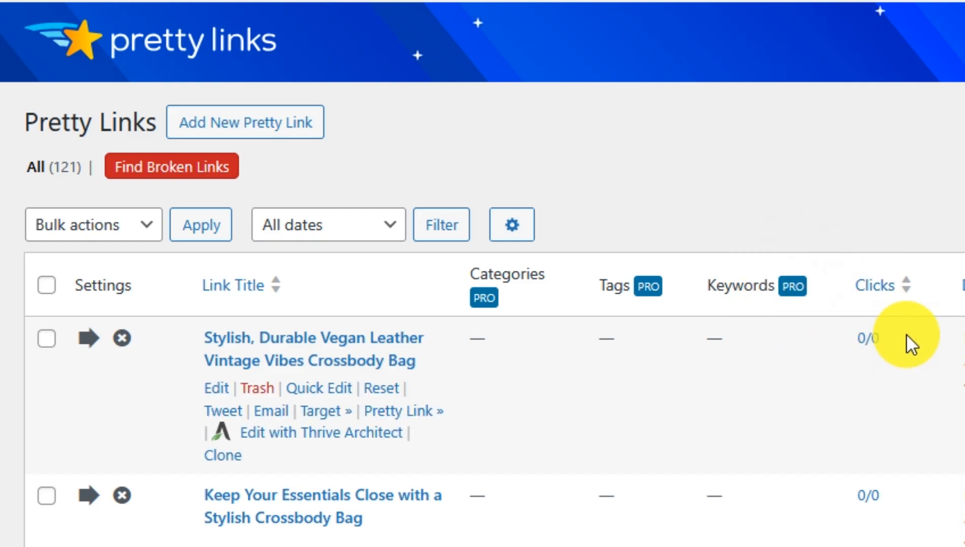